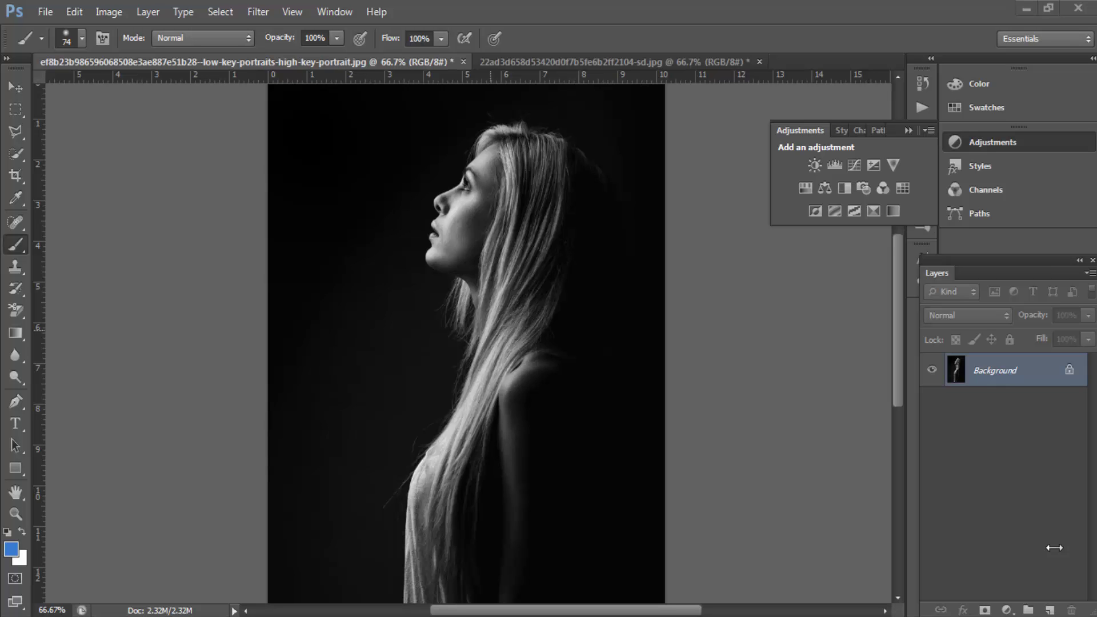
- Pick blue #2f7ad6 as the foreground colour and set a 74 px brush at 0% hardness
left_click(11, 548)
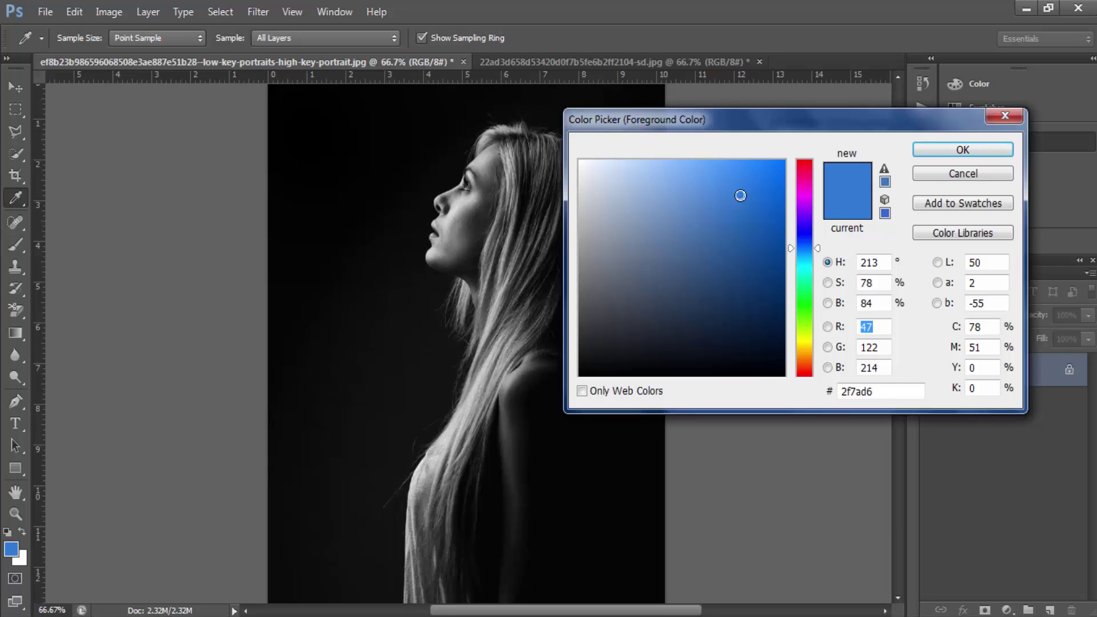
left_click(962, 150)
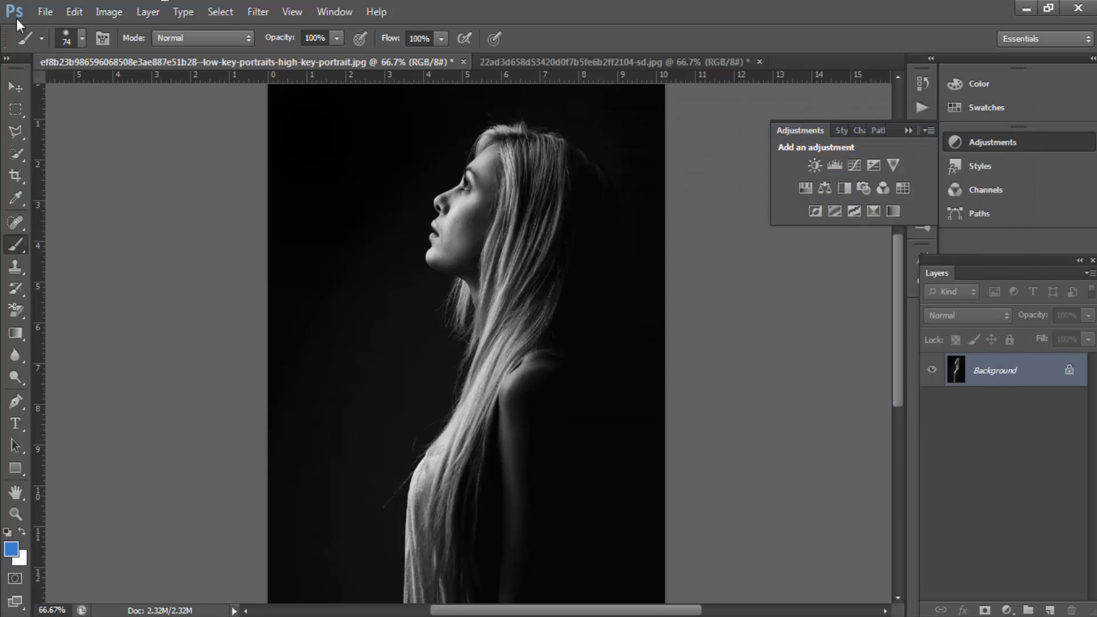
left_click(68, 36)
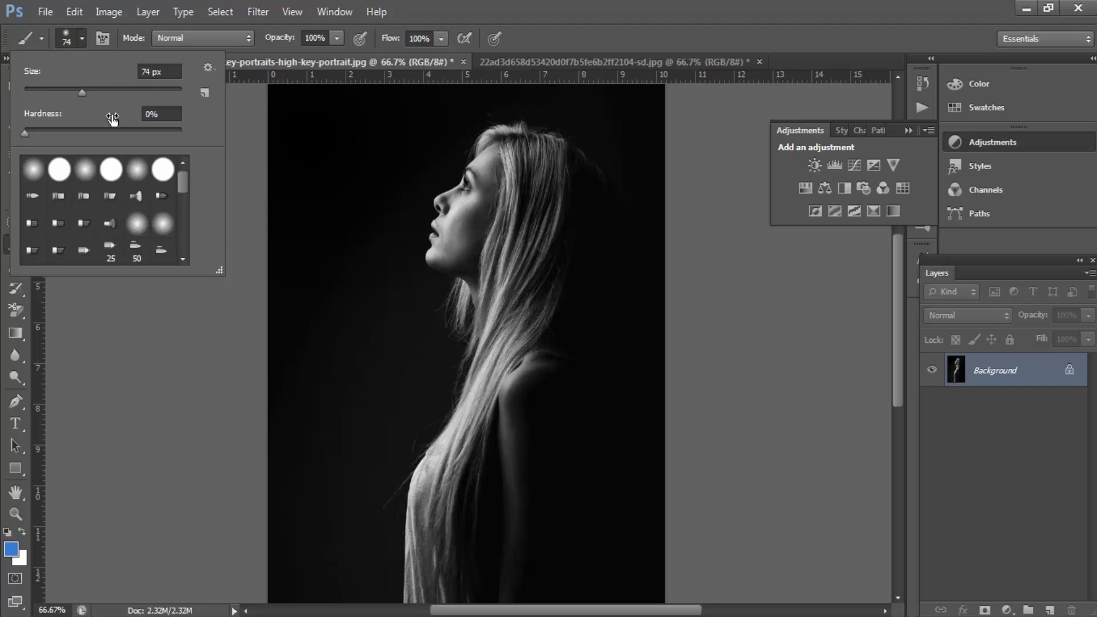
left_click(24, 132)
left_click(79, 37)
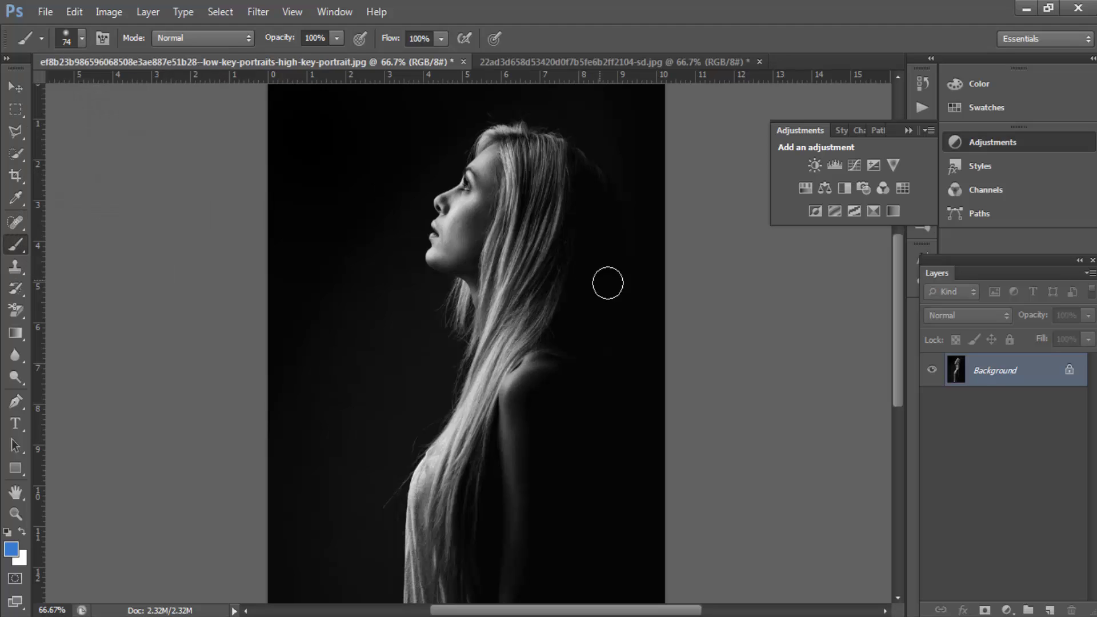
- Add Layer 1, undo the stray patch painted on the Background, and dab blue on the jaw on Layer 1
left_click(1049, 611)
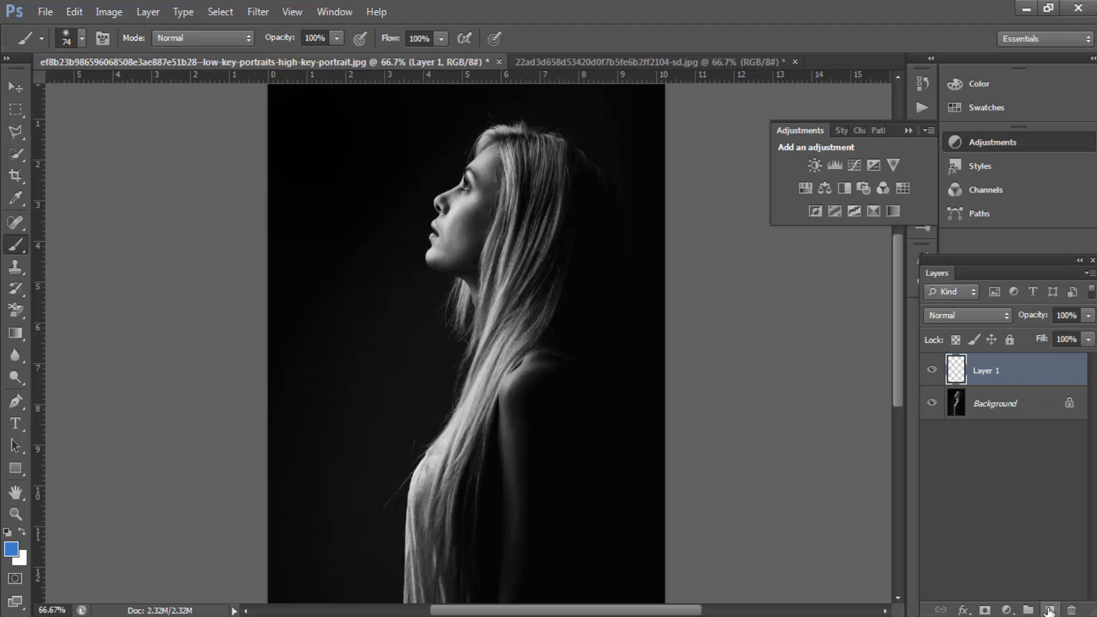
left_click(1004, 404)
mouse_move(502, 261)
left_mouse_down()
mouse_move(480, 276)
mouse_move(485, 249)
mouse_move(525, 281)
mouse_move(506, 237)
left_mouse_up()
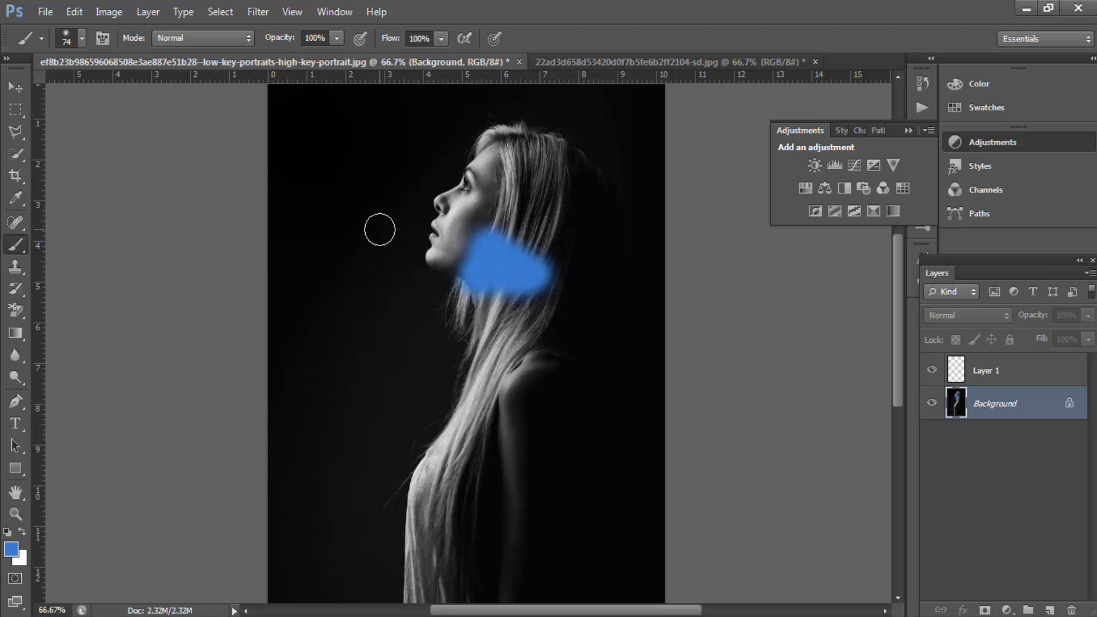
key("ctrl+z")
left_click(1011, 372)
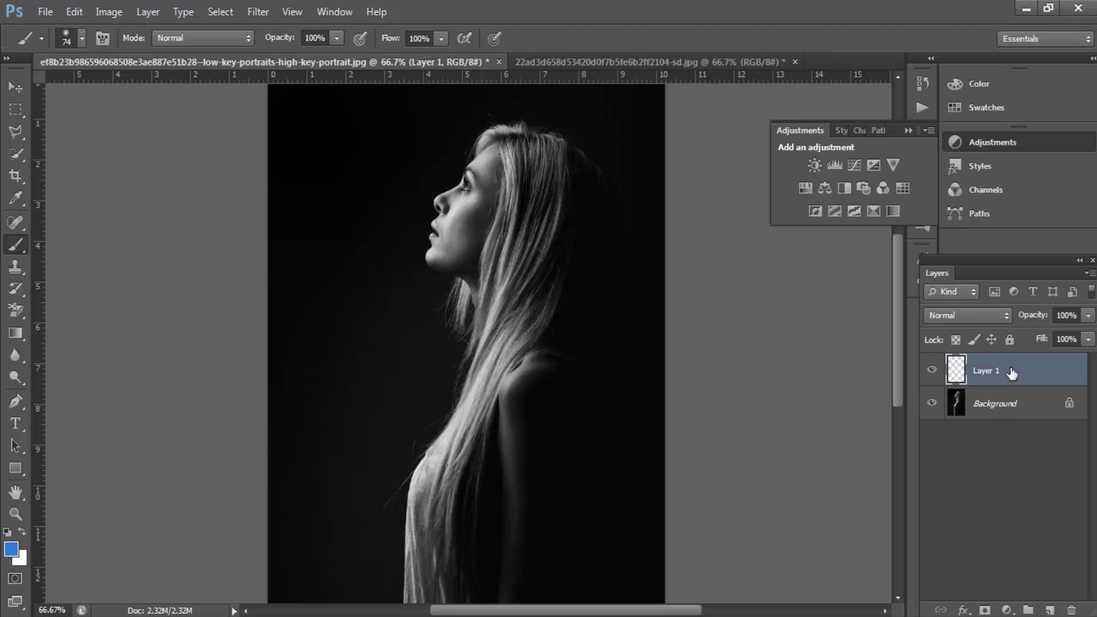
left_click(481, 250)
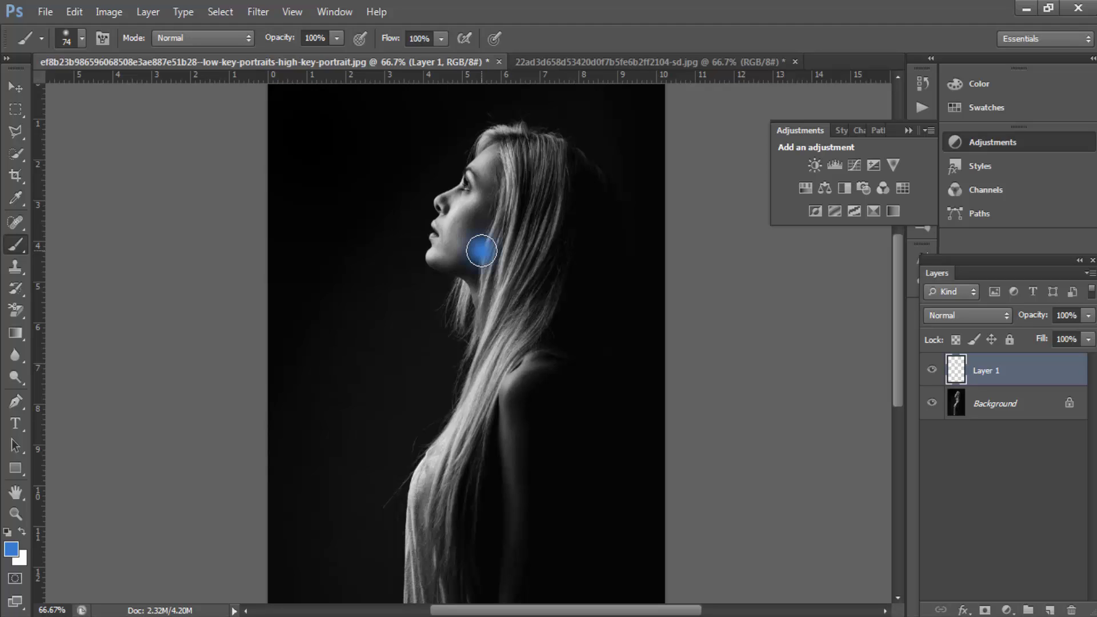
- Free-transform the blue dab on Layer 1, scaling it up greatly and moving it up-left
key("ctrl+t")
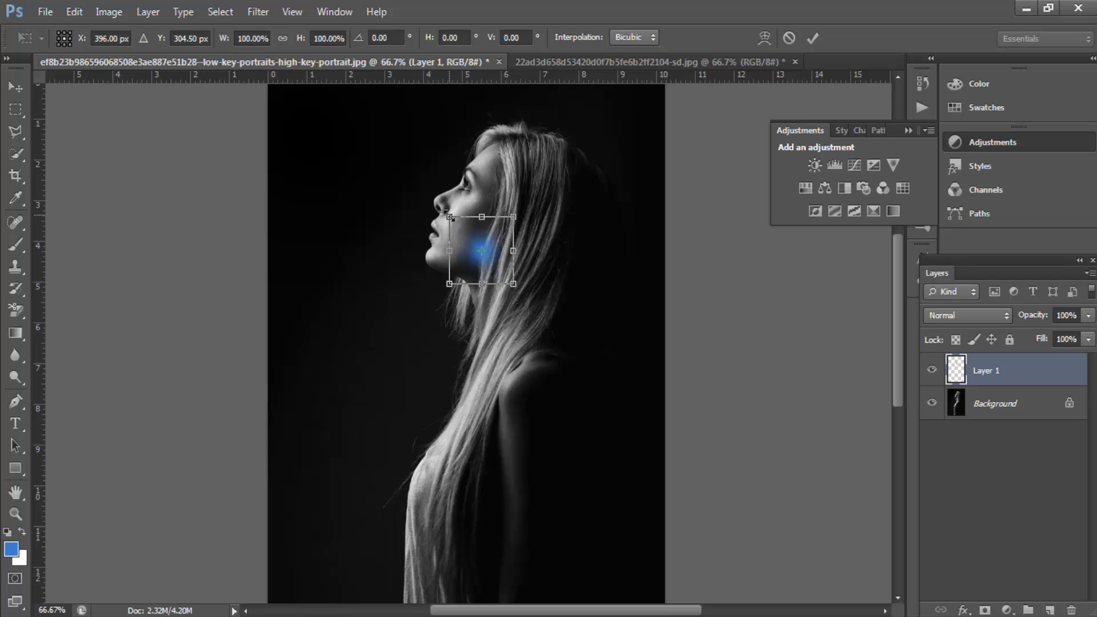
mouse_move(450, 217)
left_mouse_down()
mouse_move(157, 34)
mouse_move(129, 55)
mouse_move(109, 31)
mouse_move(105, 75)
mouse_move(97, 40)
mouse_move(86, 83)
left_mouse_up()
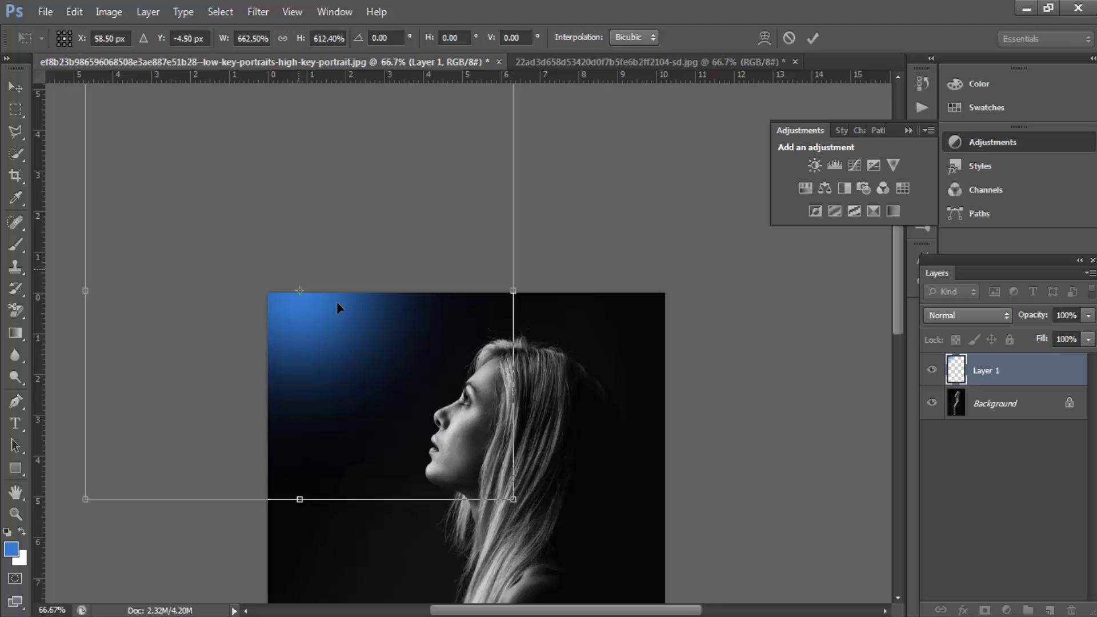
left_click_drag(386, 409, 372, 399)
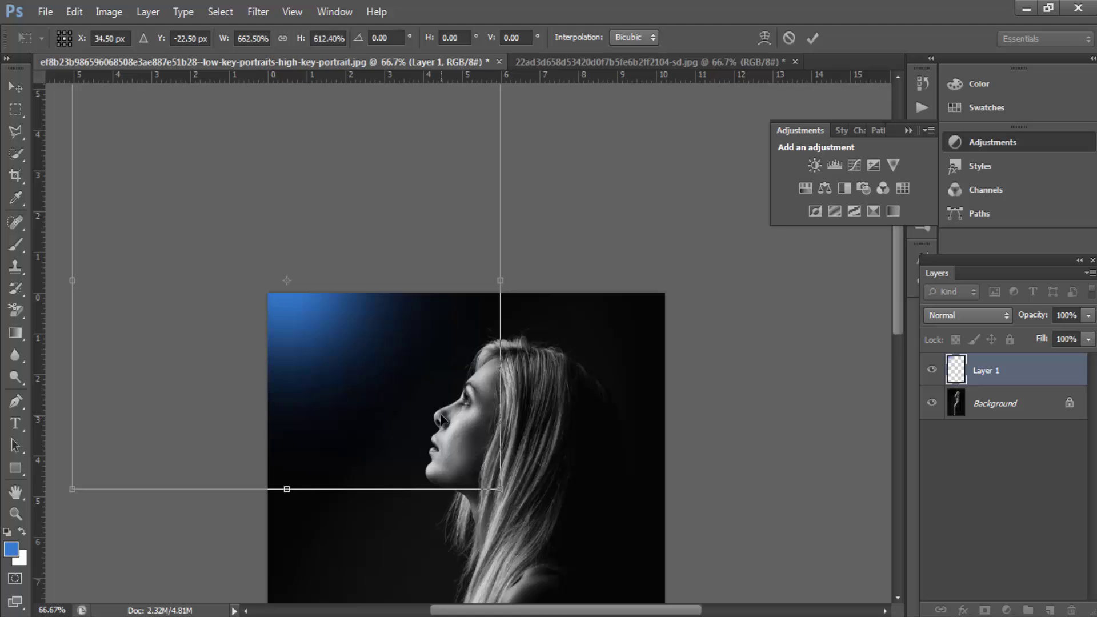
left_click_drag(444, 420, 418, 397)
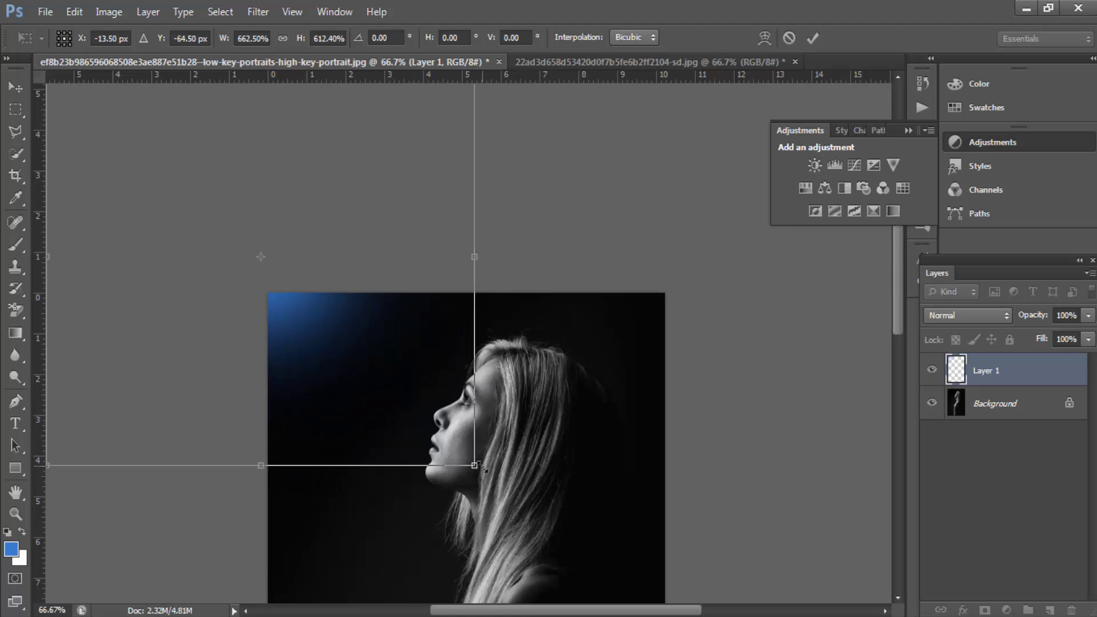
left_click_drag(493, 468, 674, 615)
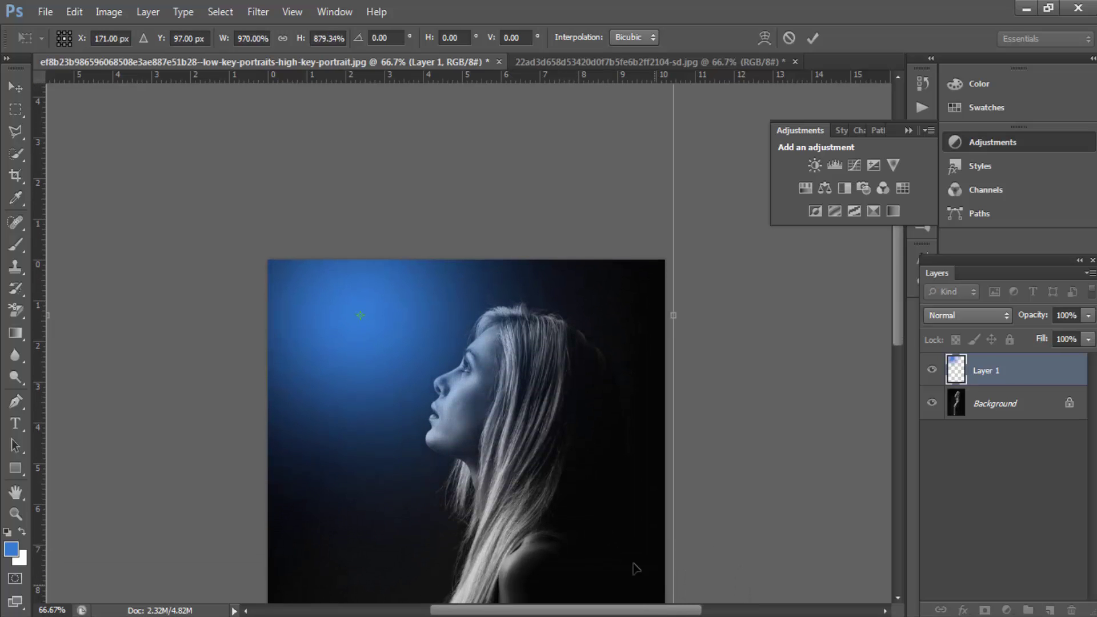
scroll(736, 401, "down", 1)
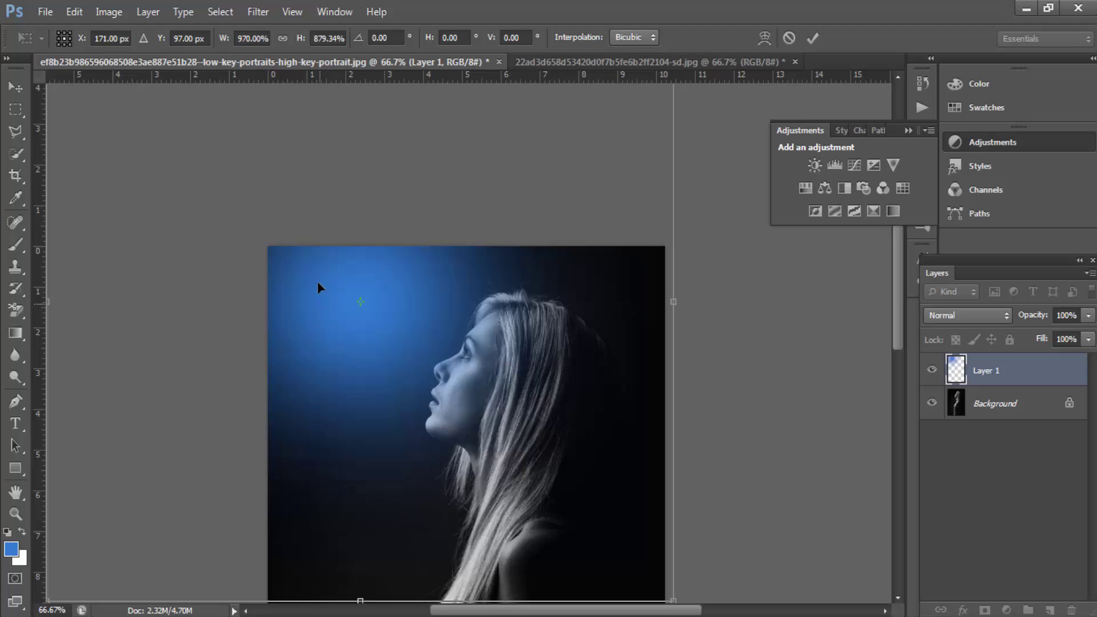
left_click_drag(480, 428, 363, 338)
- Enlarge the glow to about 1600% toward the upper-left background and apply the transform
left_click_drag(584, 521, 775, 616)
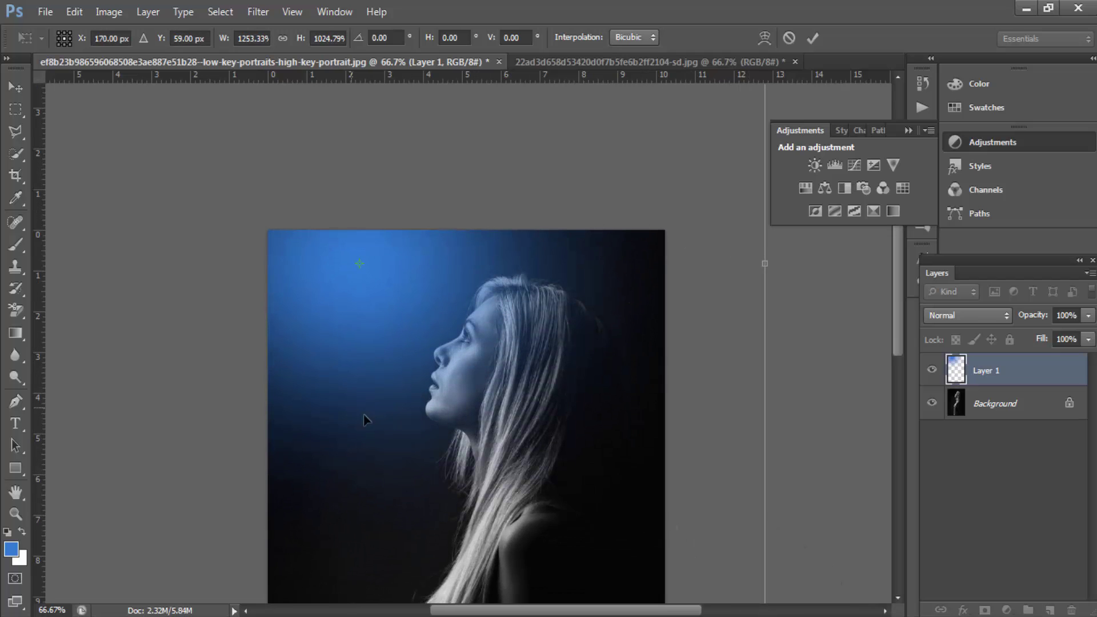
left_click_drag(614, 387, 595, 384)
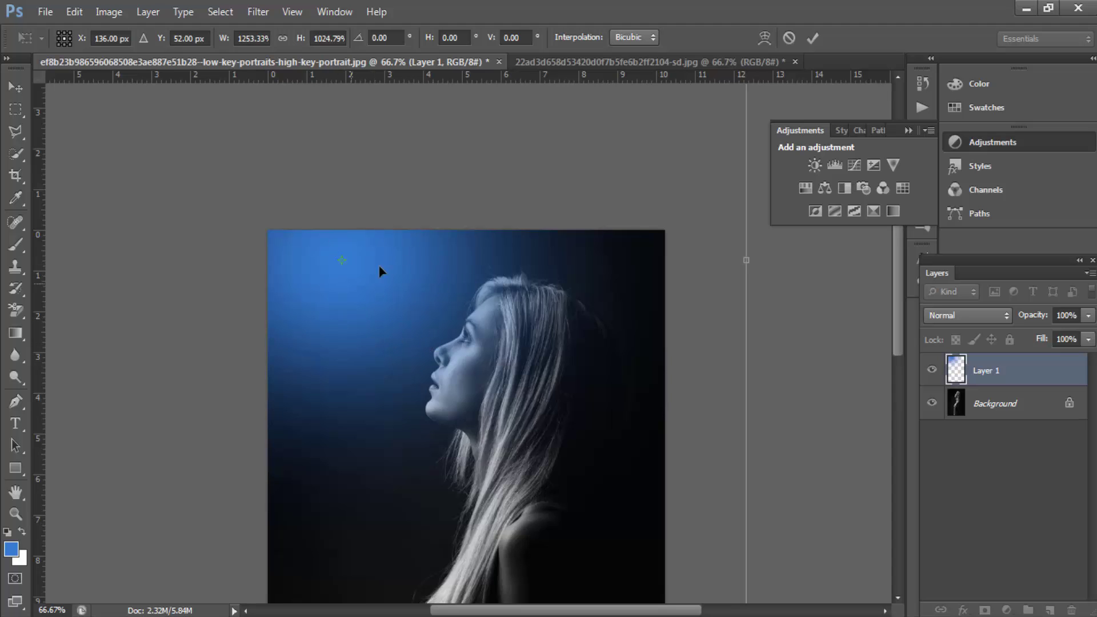
left_click_drag(454, 388, 402, 356)
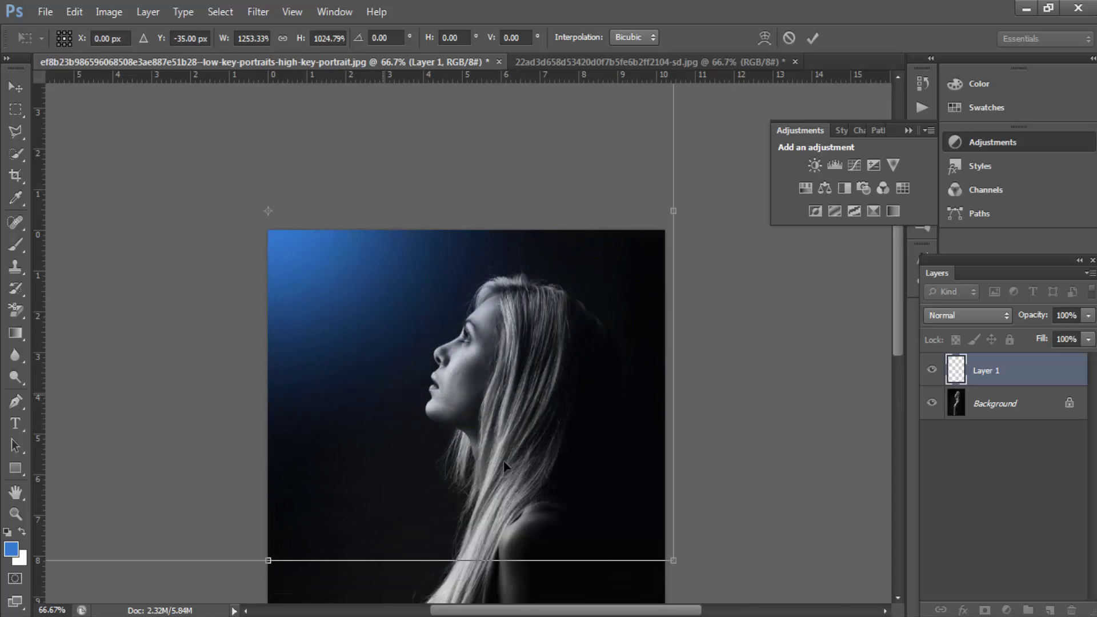
left_click_drag(673, 560, 770, 608)
left_click_drag(633, 508, 574, 474)
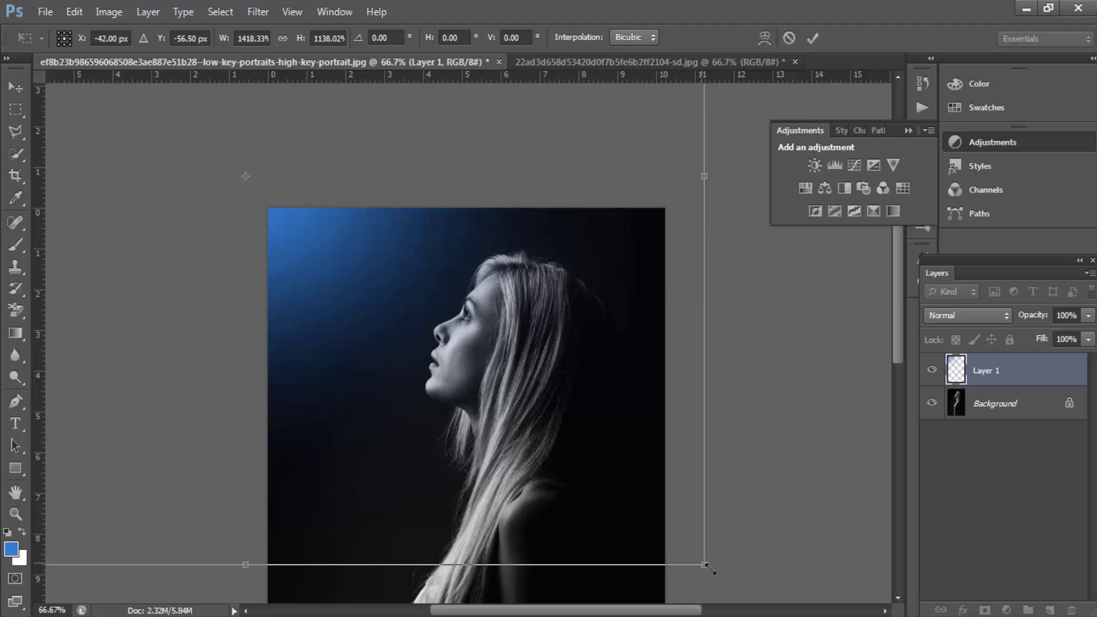
left_click_drag(704, 566, 734, 582)
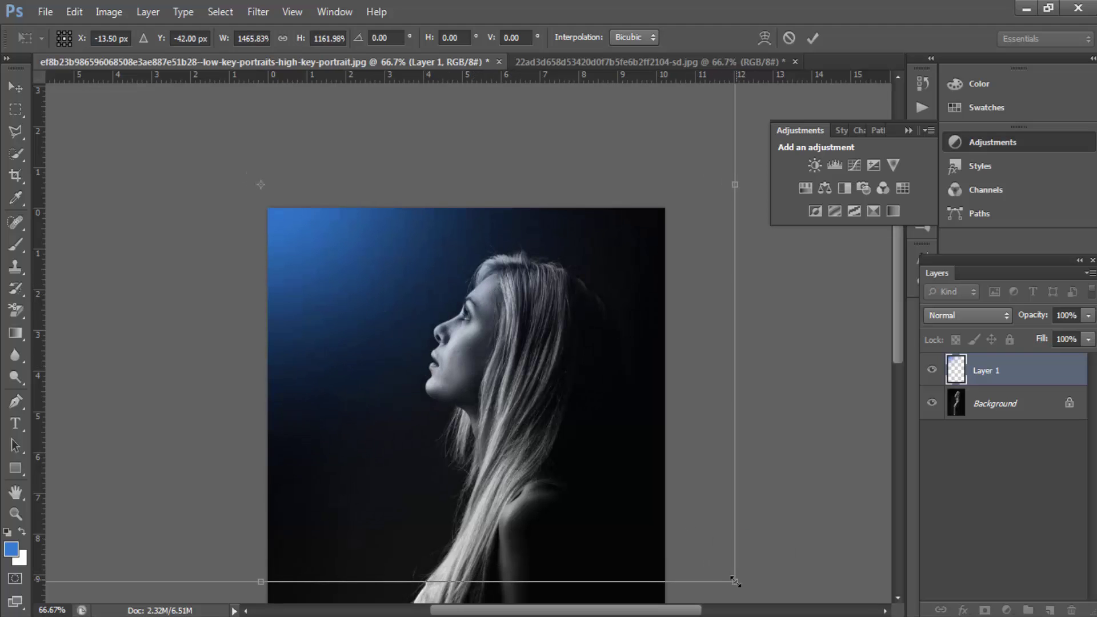
left_click_drag(737, 580, 763, 597)
left_click_drag(580, 479, 533, 450)
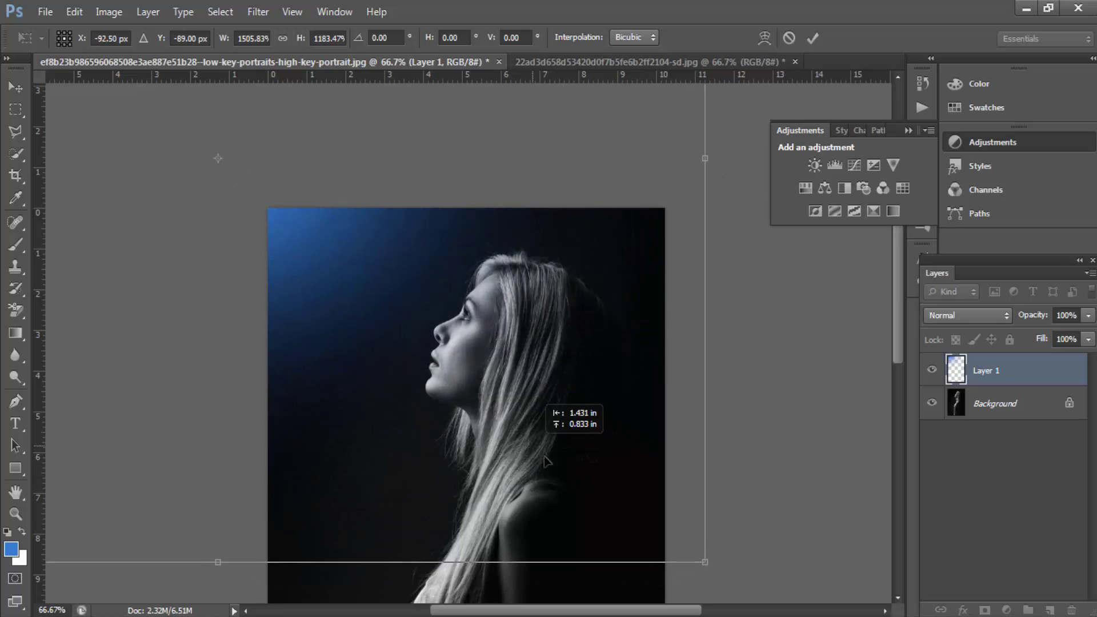
left_click_drag(708, 564, 742, 577)
left_click_drag(628, 485, 596, 486)
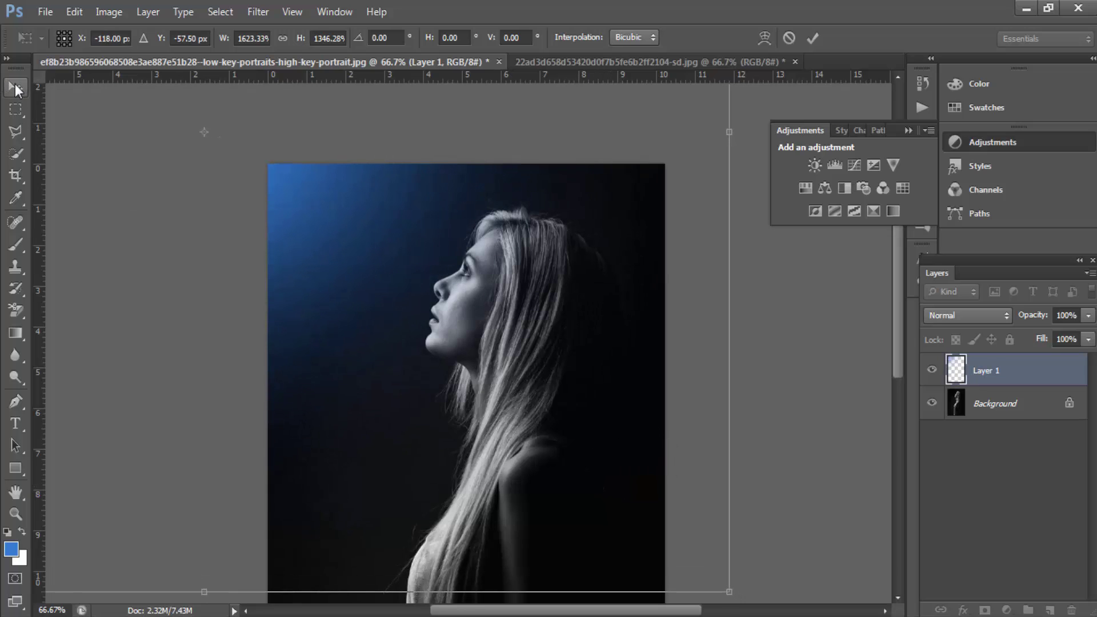
left_click(15, 84)
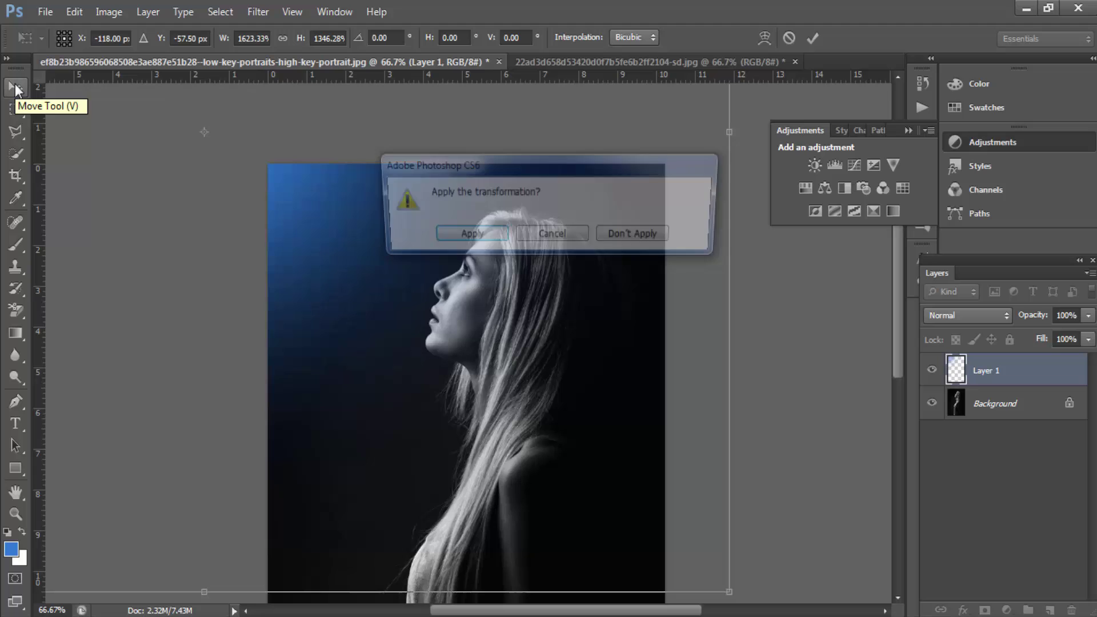
left_click(477, 231)
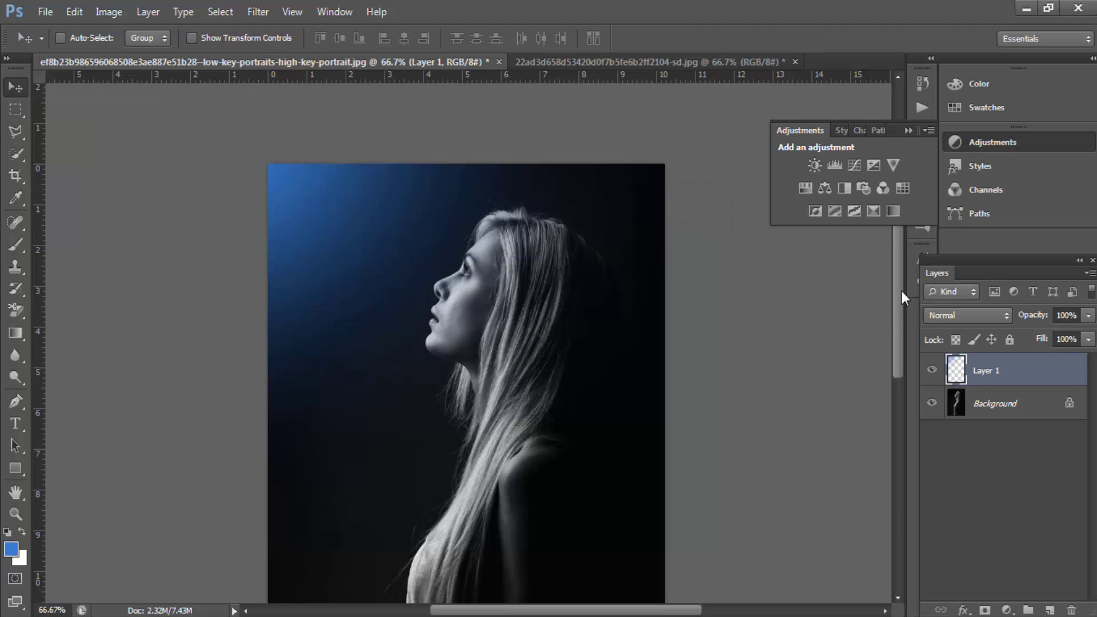
scroll(900, 292, "down", 1)
left_click_drag(900, 293, 899, 305)
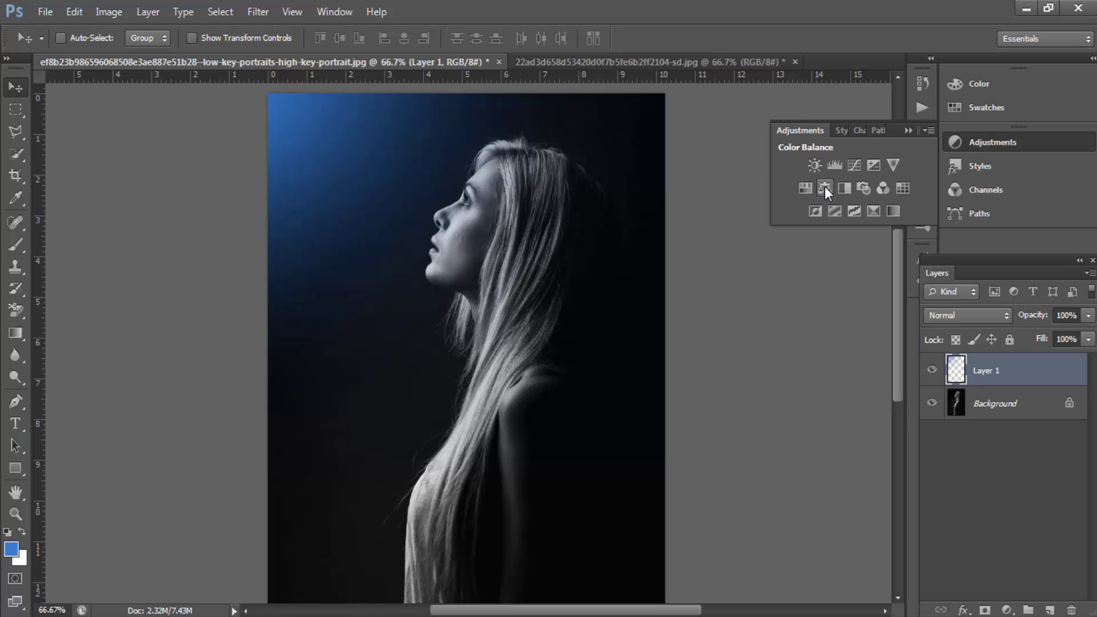
left_click(147, 13)
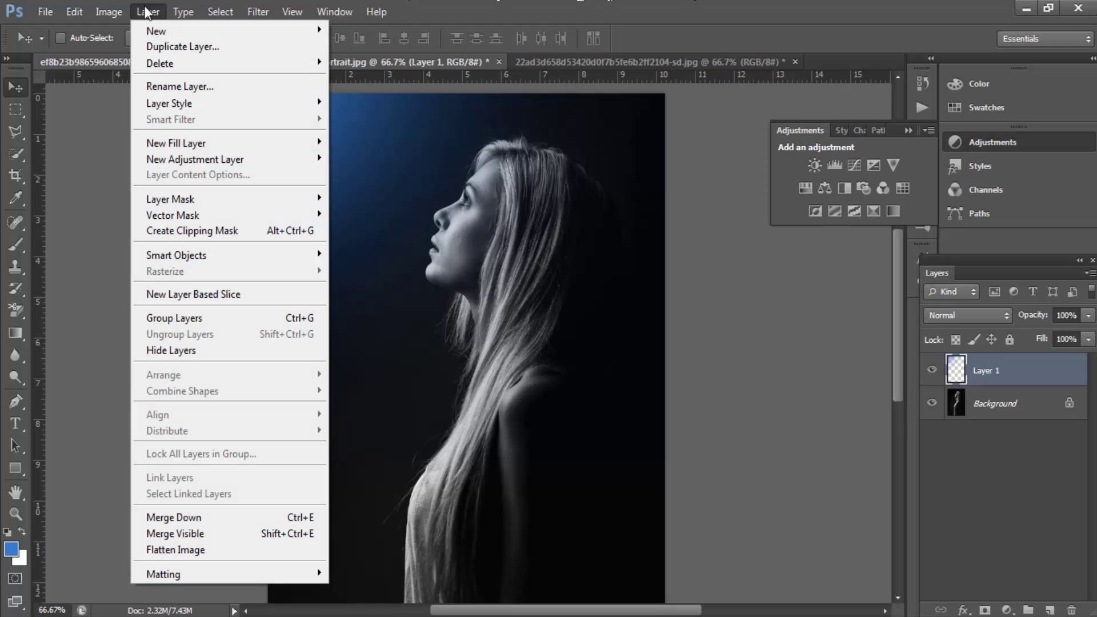
mouse_move(109, 12)
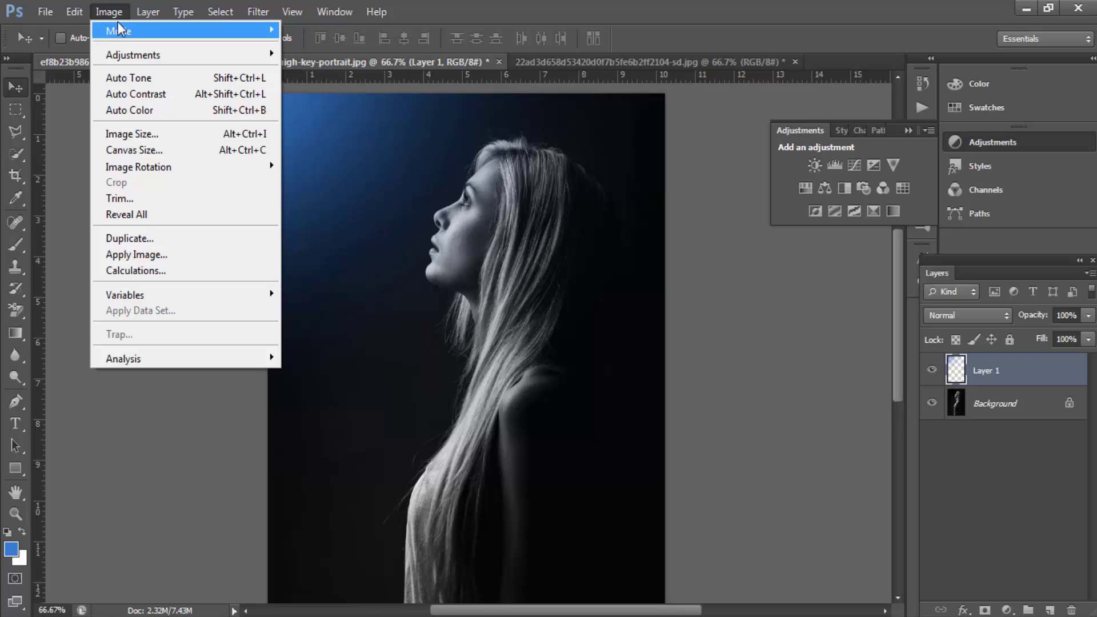
mouse_move(130, 56)
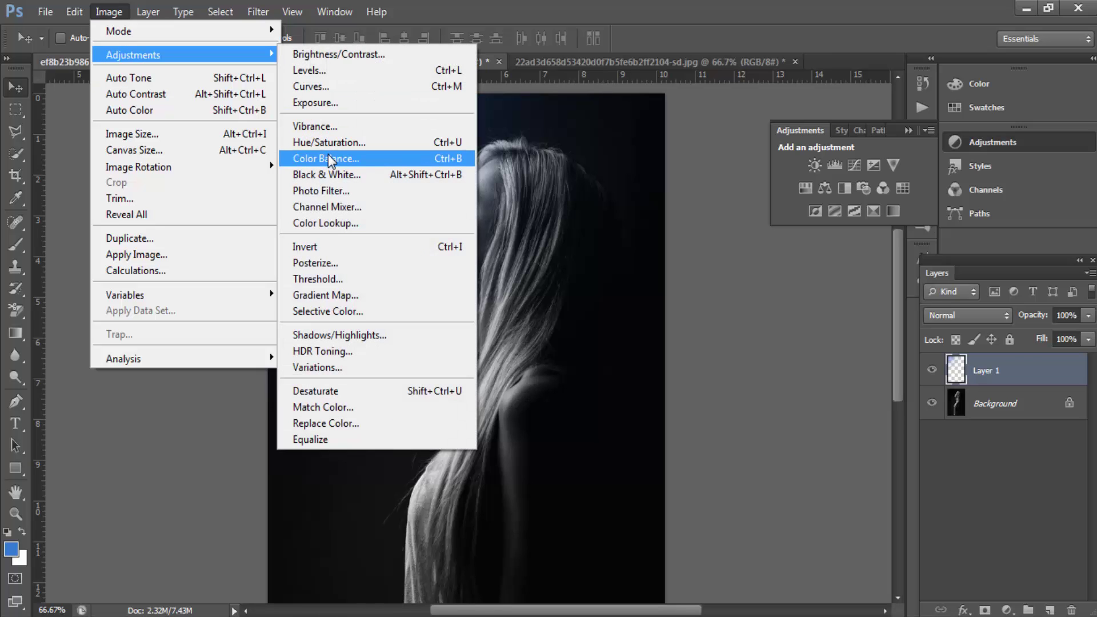
left_click(389, 162)
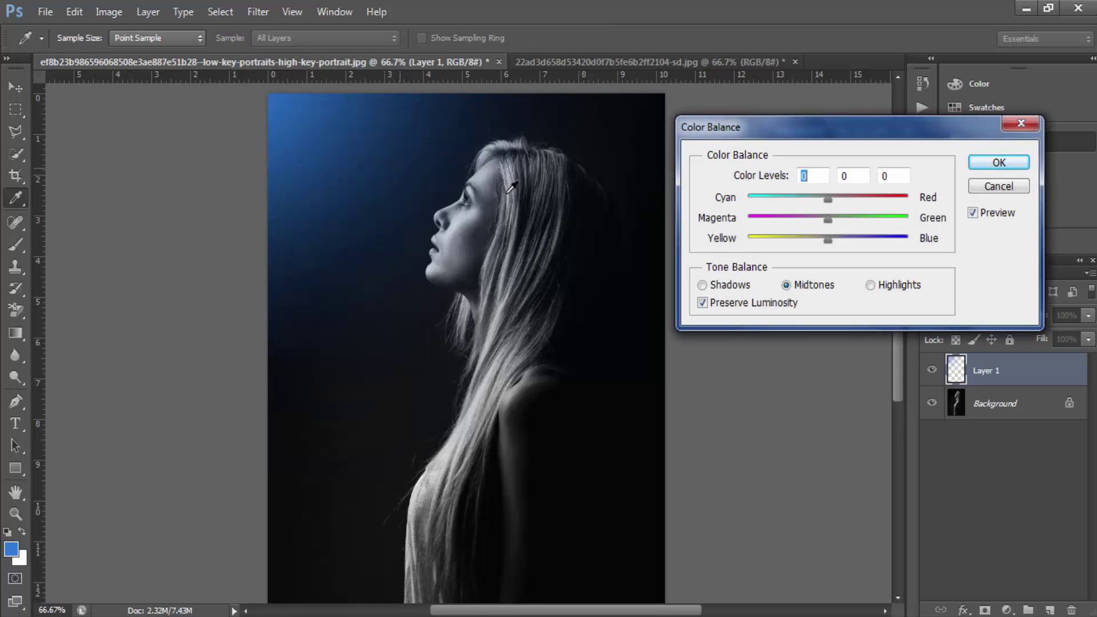
left_click(1017, 163)
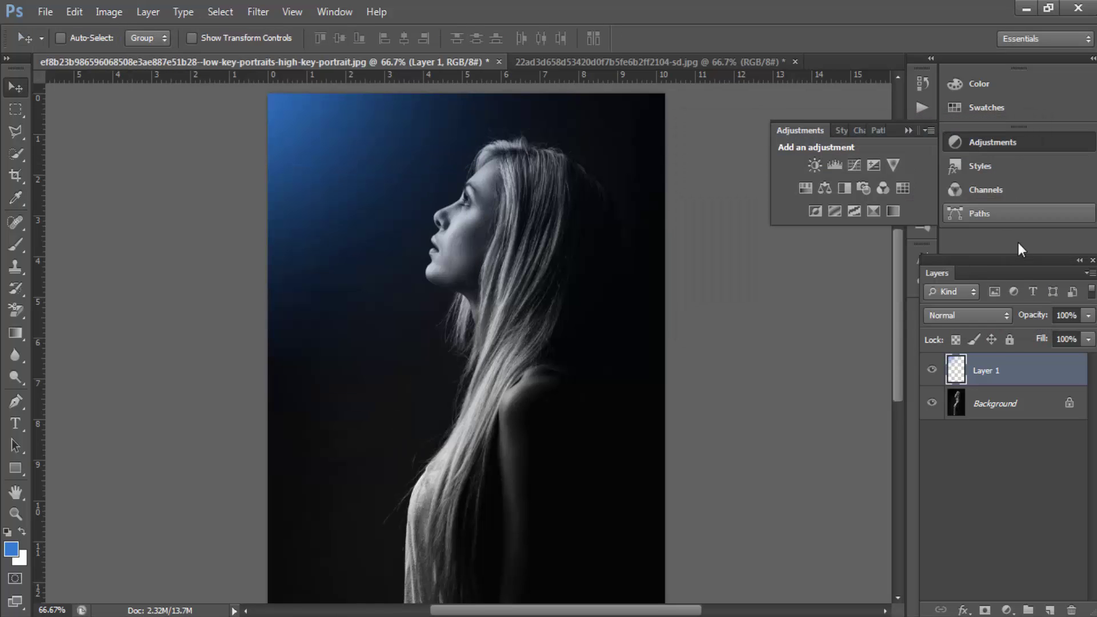
- Add Color Balance 1 with Midtones at Cyan/Red -31 and Yellow/Blue +39
left_click(826, 187)
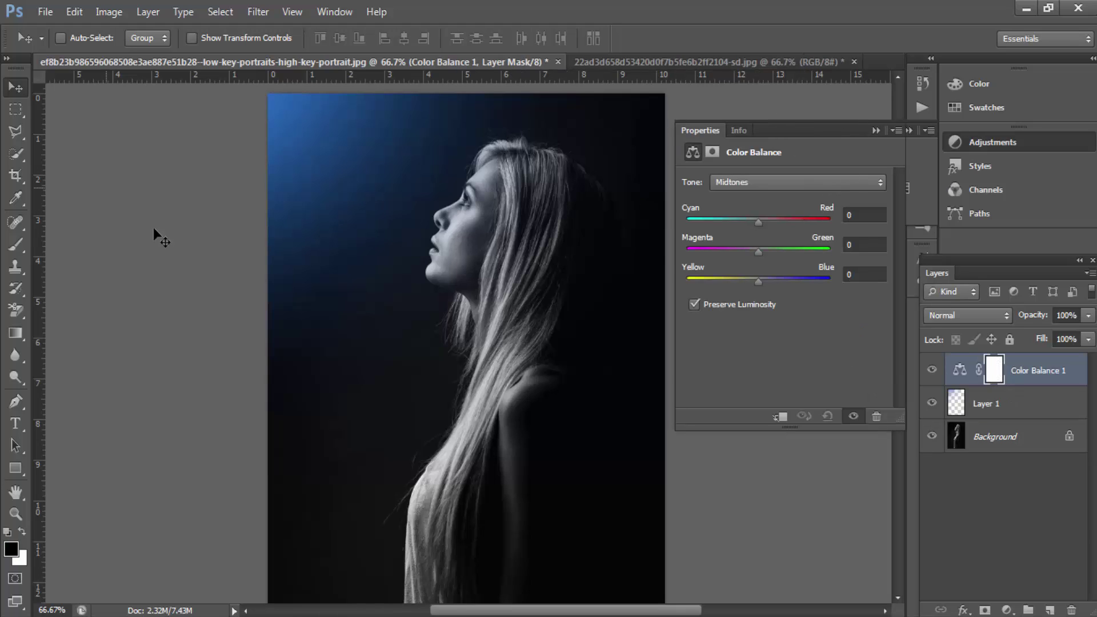
left_click(755, 181)
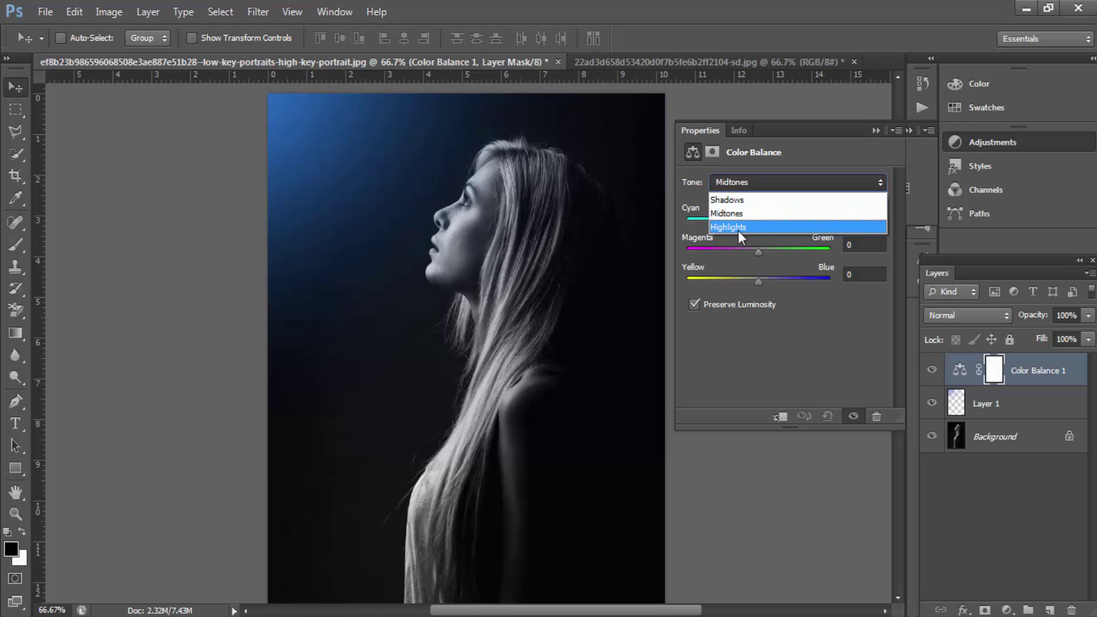
left_click(767, 341)
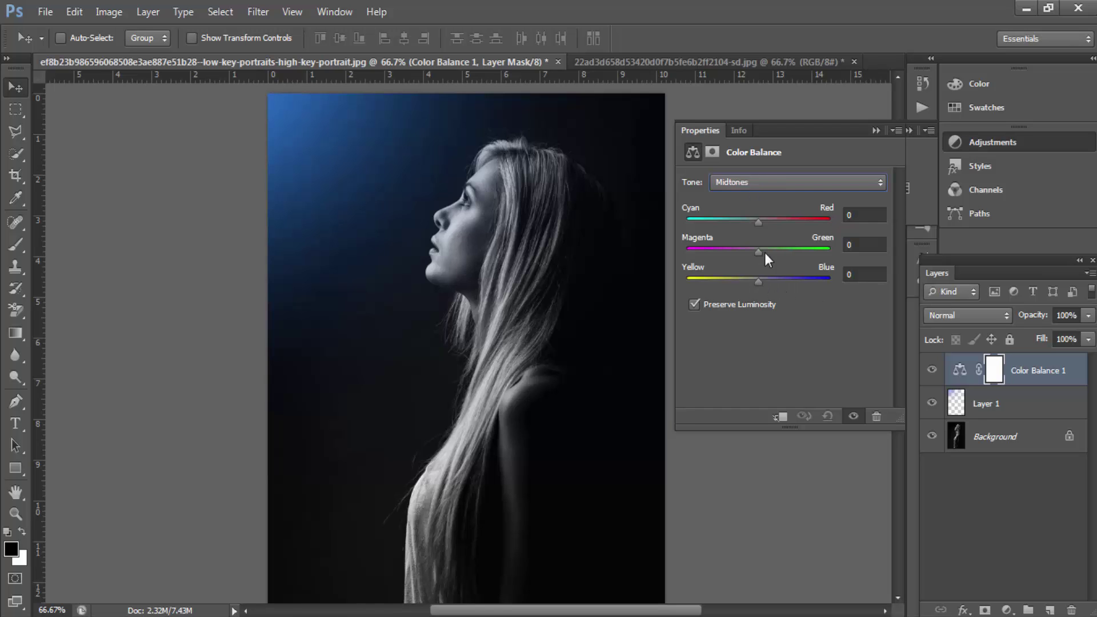
left_click_drag(760, 283, 786, 283)
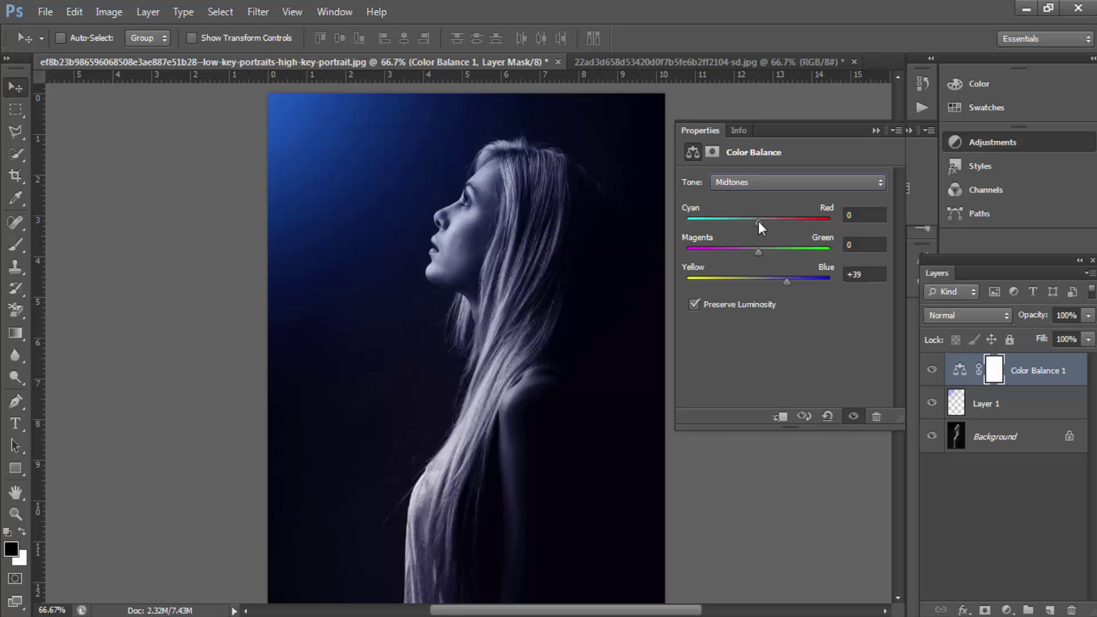
left_click_drag(759, 221, 737, 226)
- Set the Color Balance shadows to Cyan -35, Green +28 and Blue +39
left_click(744, 182)
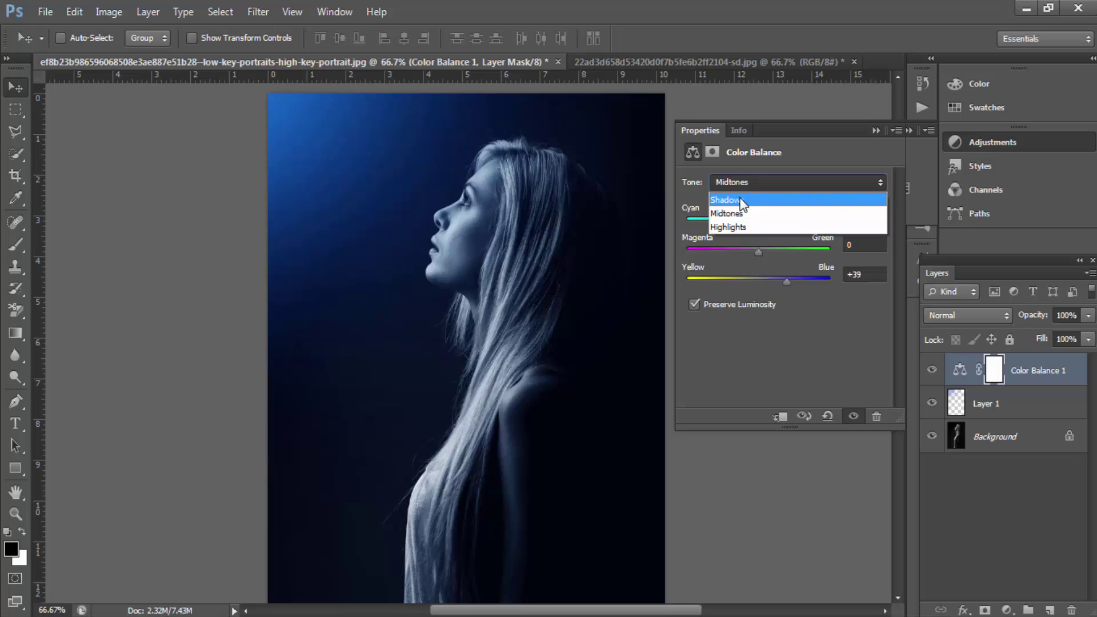
left_click(800, 191)
left_click_drag(759, 282, 767, 282)
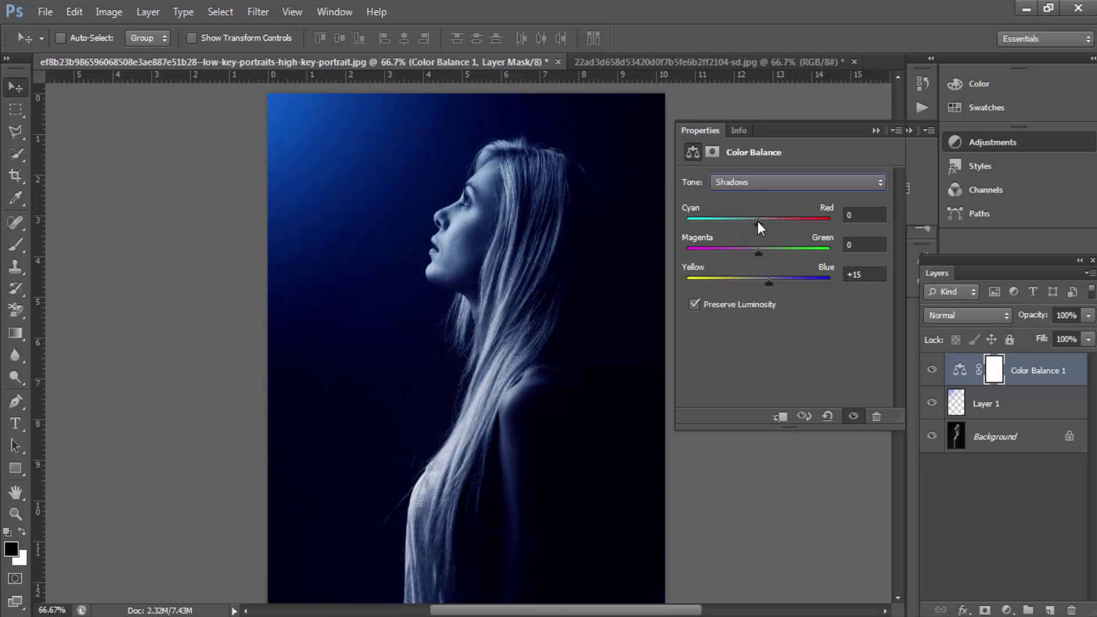
left_click_drag(758, 221, 735, 223)
left_click_drag(757, 251, 777, 253)
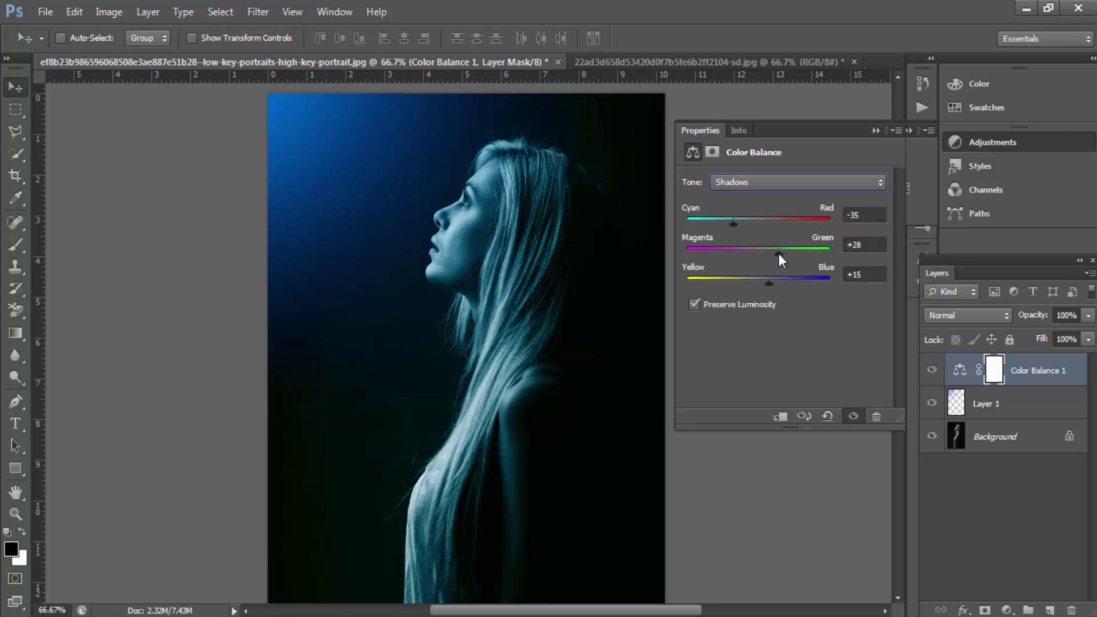
left_click_drag(771, 284, 786, 283)
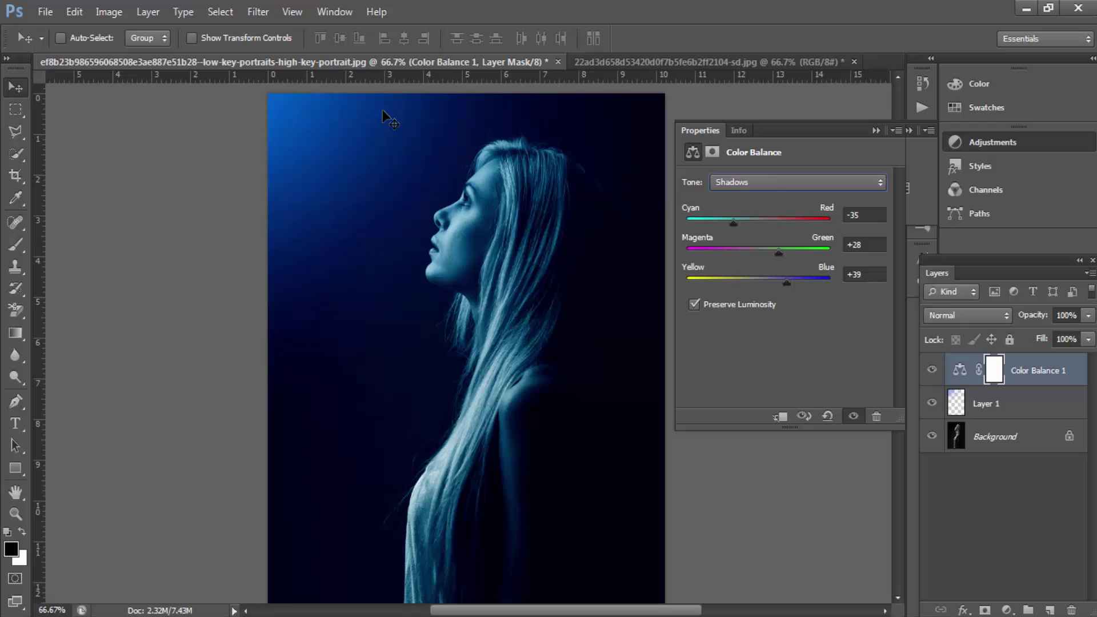
- Set the highlights to Cyan/Red -30 and Yellow/Blue +49, then close Properties
left_click(770, 179)
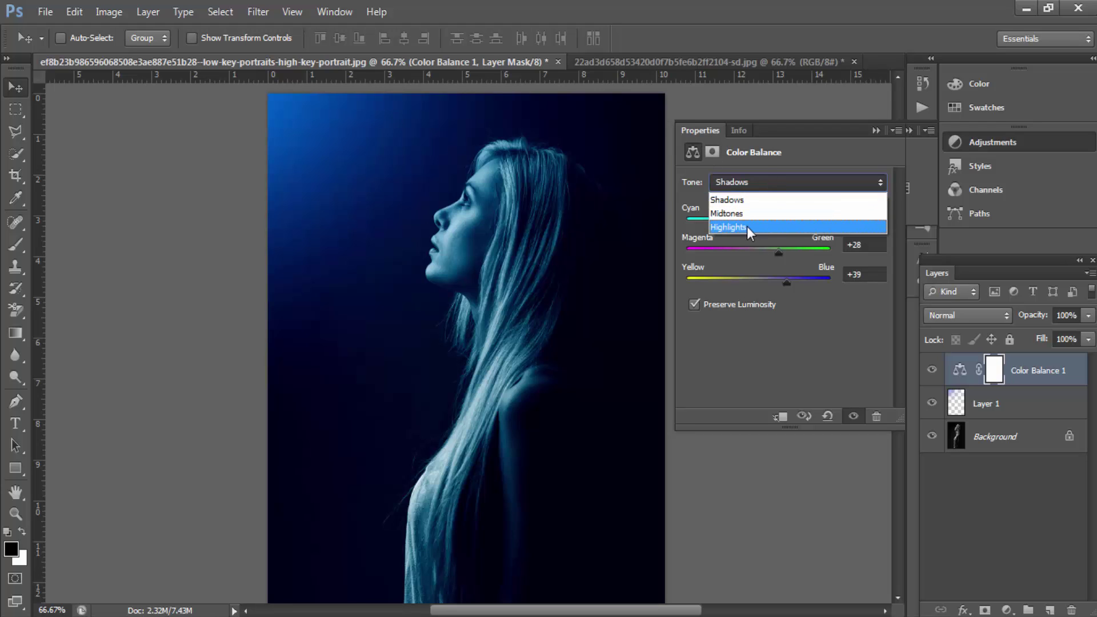
left_click(746, 226)
left_click_drag(760, 225, 736, 226)
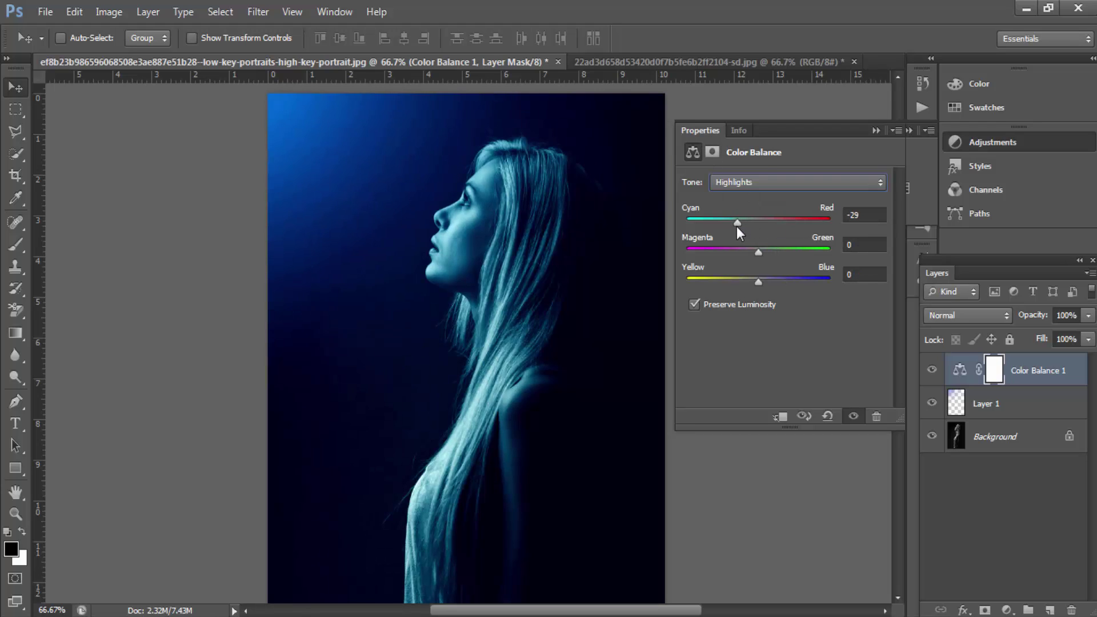
left_click(759, 281)
left_click_drag(763, 288, 783, 289)
left_click_drag(784, 282, 789, 283)
left_click(877, 132)
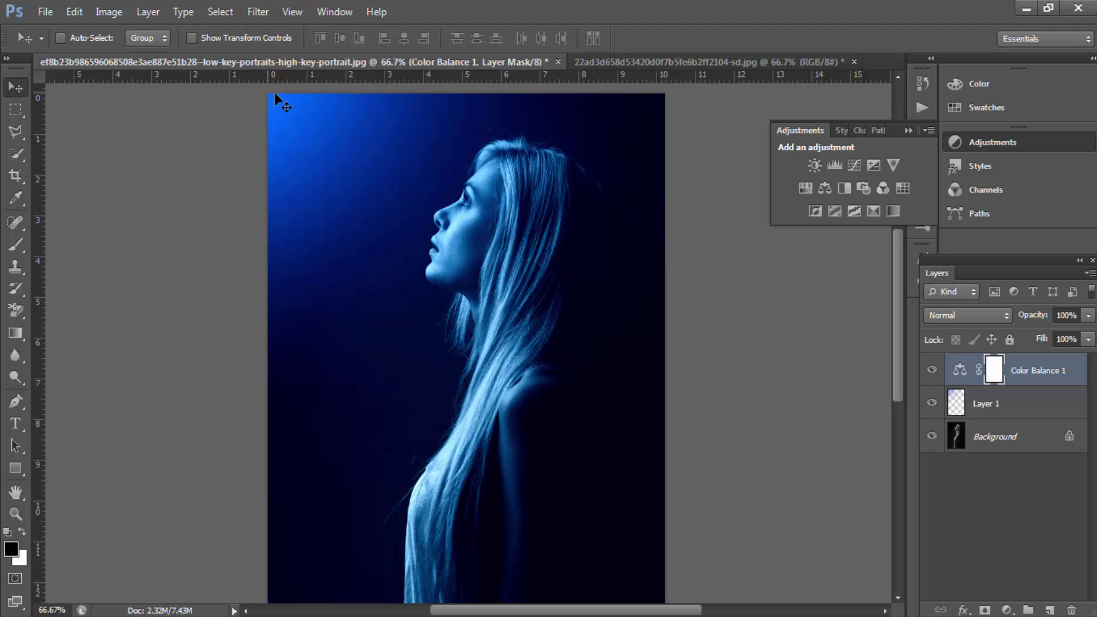
- Drag the Layer 1 blue glow toward the top-left corner, then switch to the father-and-child portrait
left_click(1002, 402)
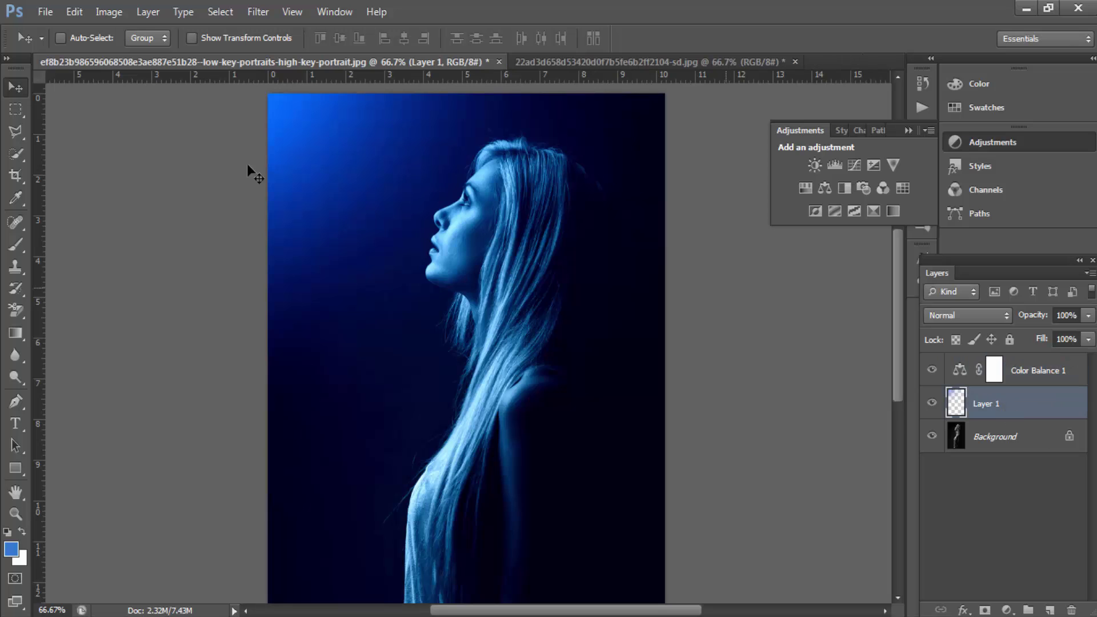
left_click_drag(386, 237, 333, 186)
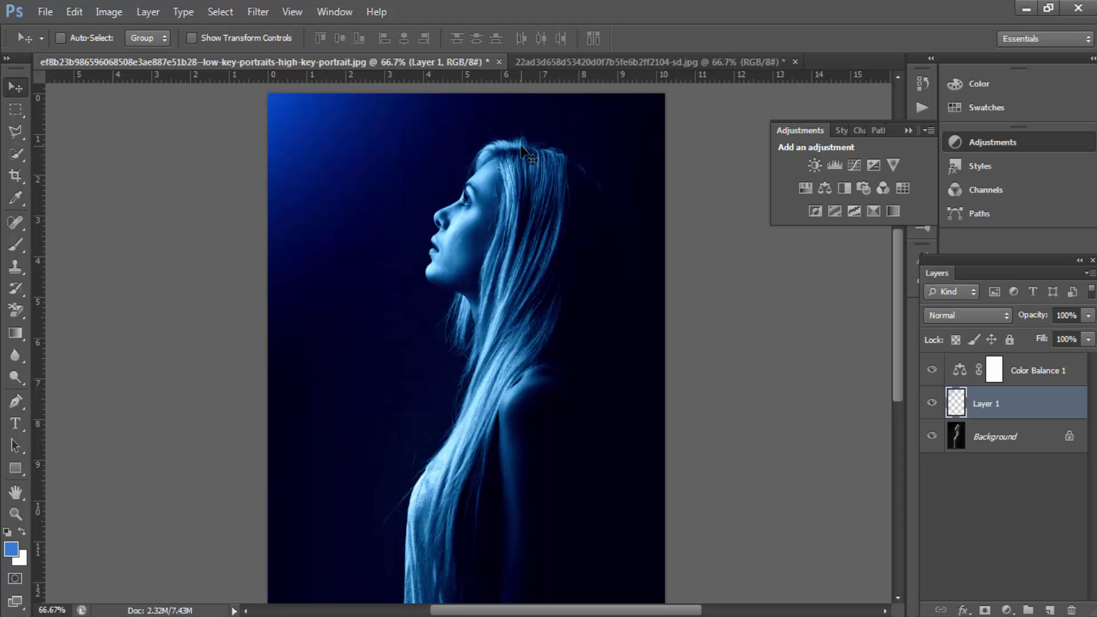
left_click(906, 130)
left_click(688, 63)
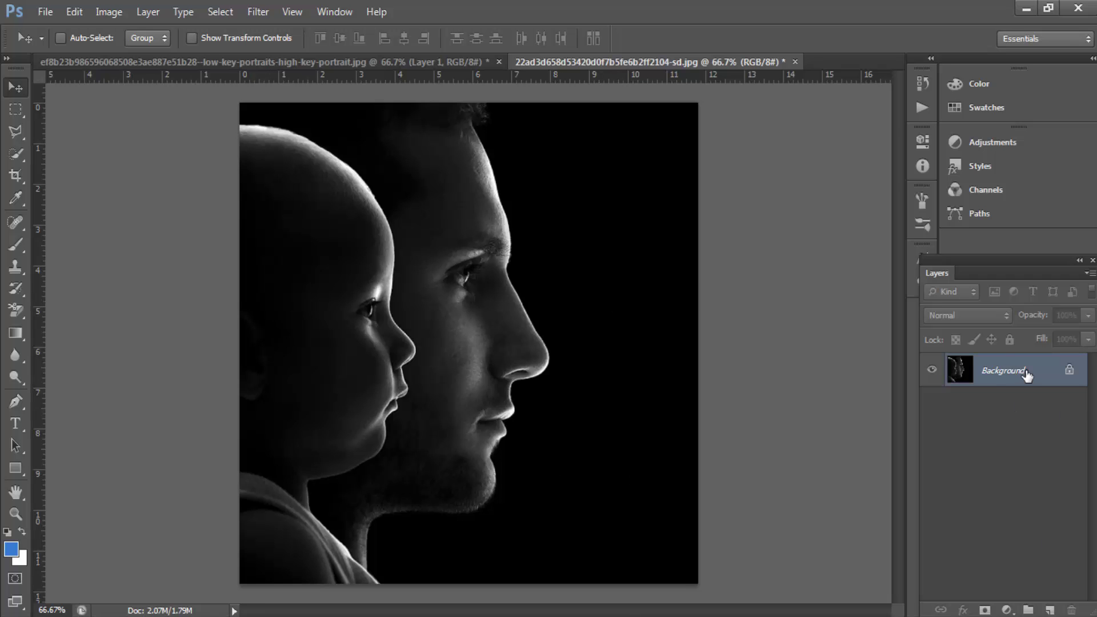
- Convert the locked Background into Layer 0 and keep blue as the foreground colour
double_click(1022, 374)
left_click(683, 200)
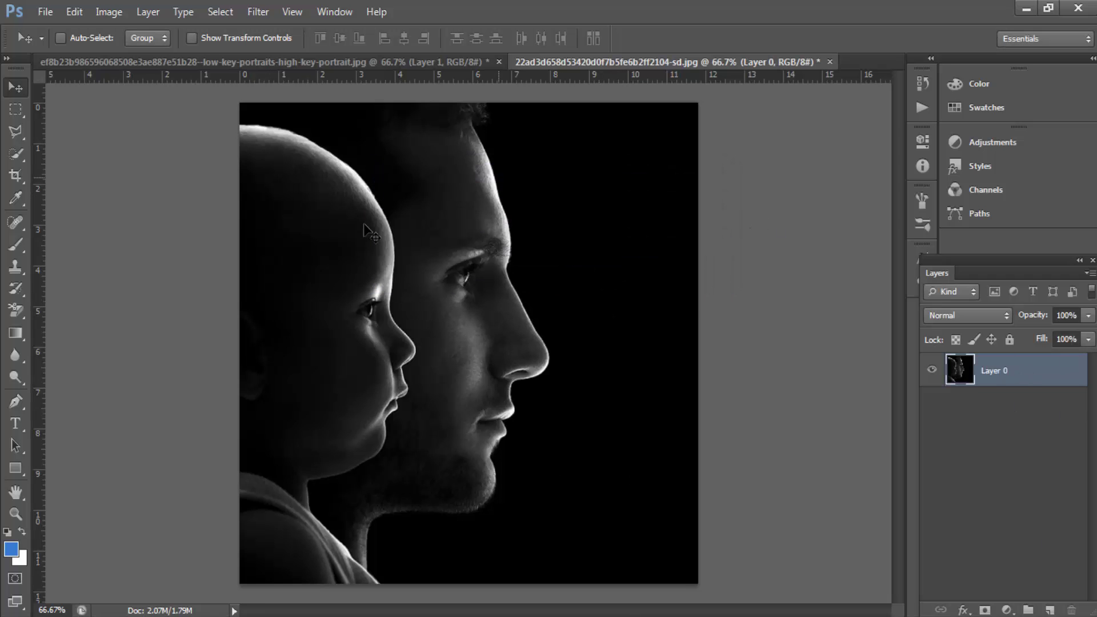
left_click(13, 551)
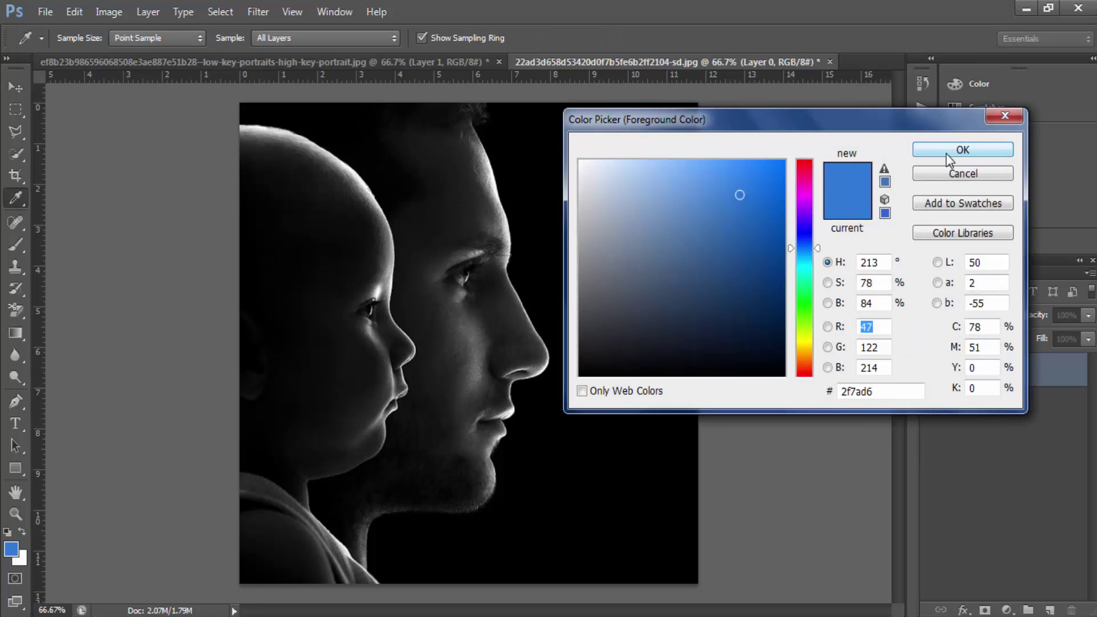
left_click(963, 149)
key("v")
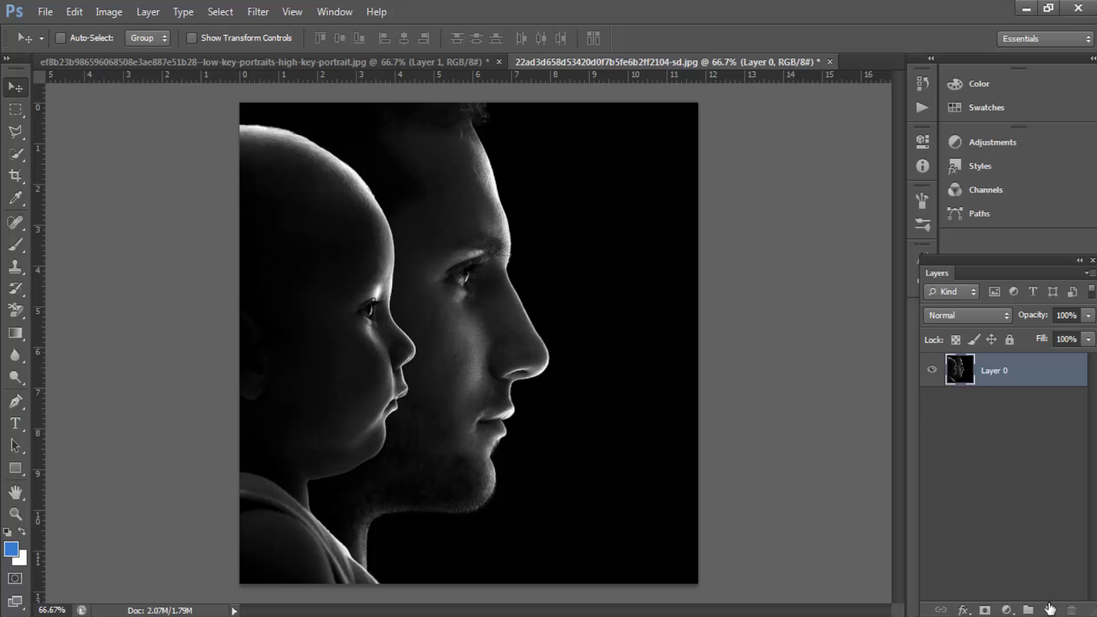
- Add Layer 1 above Layer 0 and paint a soft blue dab on the man's cheek, ready to transform
left_click(1049, 610)
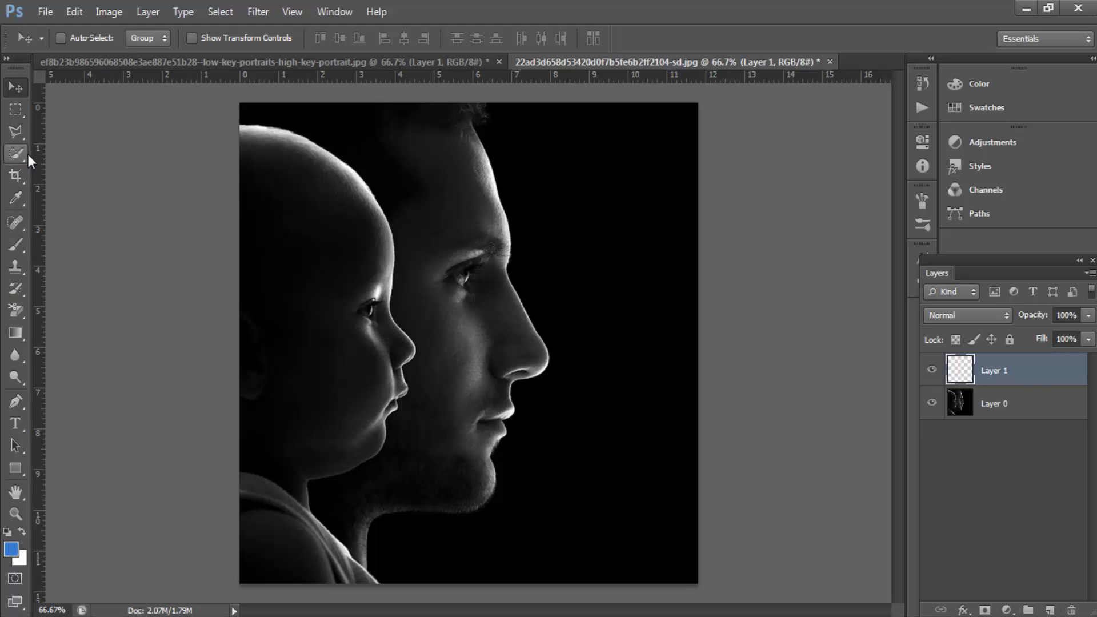
left_click(16, 243)
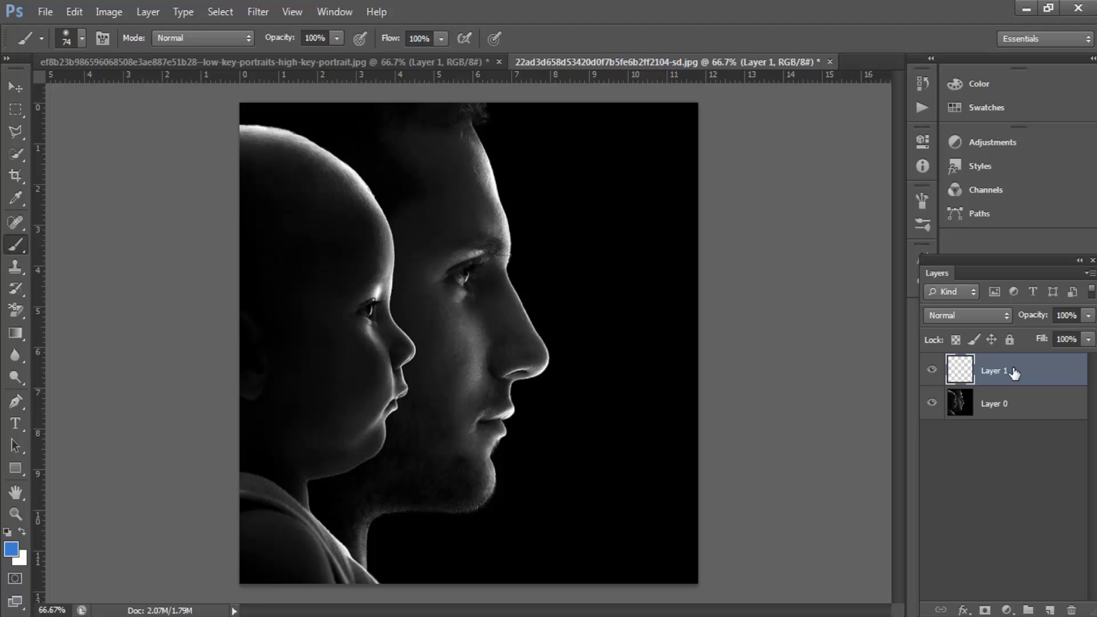
left_click(1013, 407)
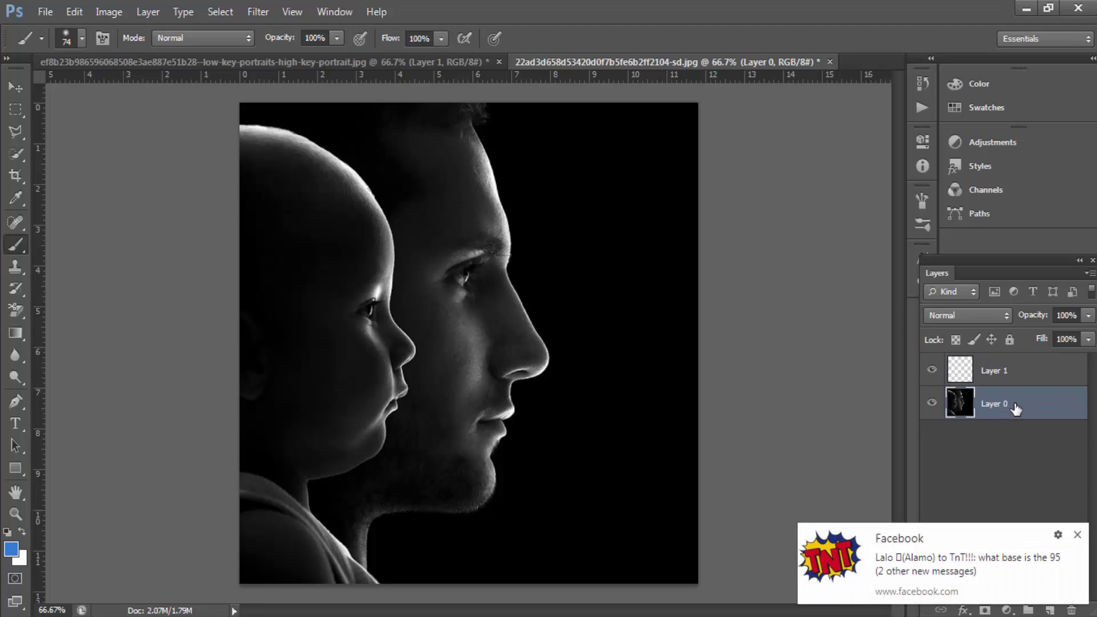
left_click(1020, 377)
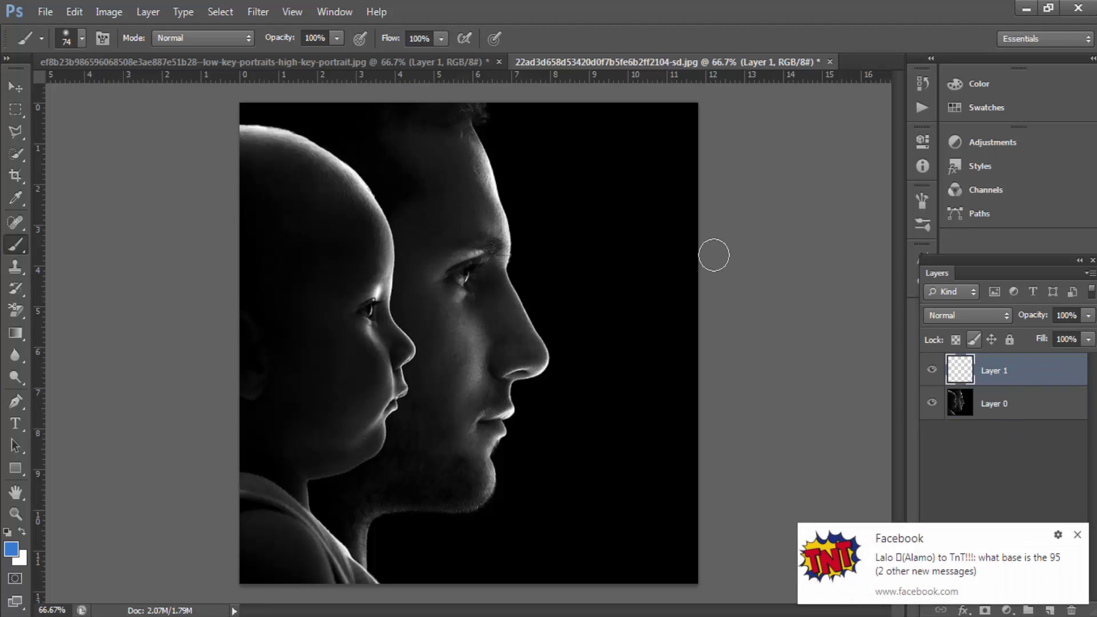
left_click(476, 321)
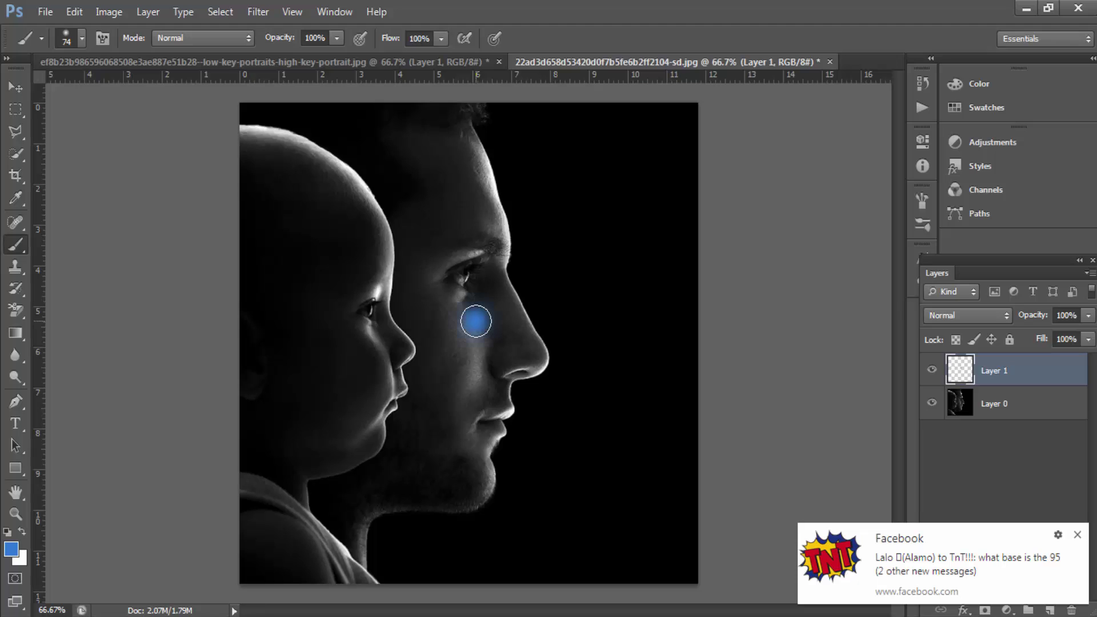
key("ctrl+t")
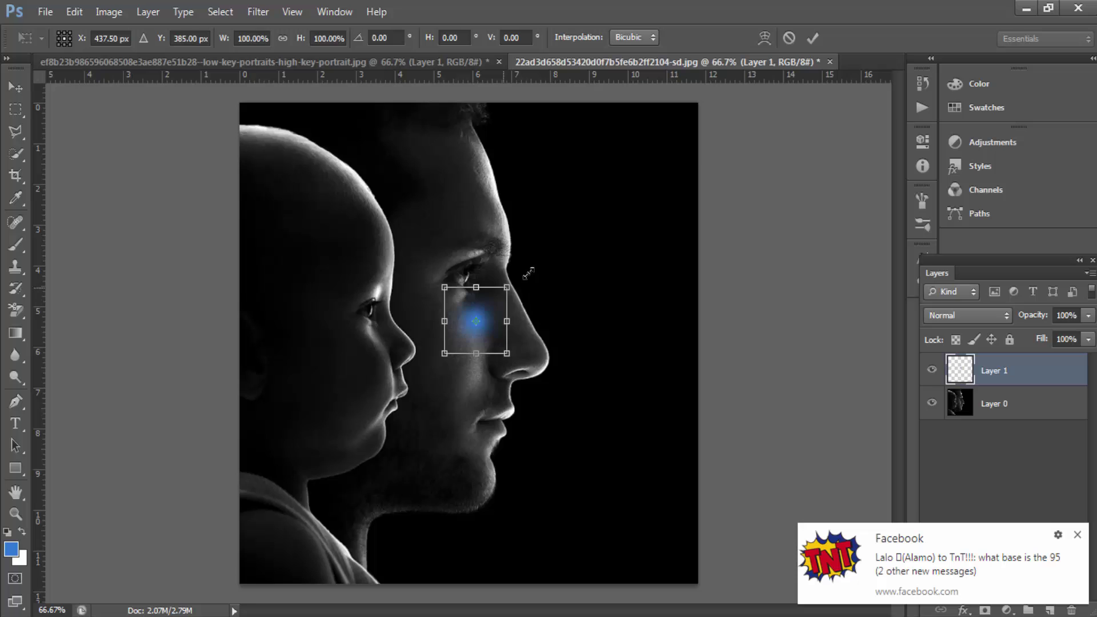
- Scale the blue dab into a broad glow covering the right background before the man's profile, then commit
left_click_drag(507, 286, 741, 117)
left_click_drag(792, 92, 929, 17)
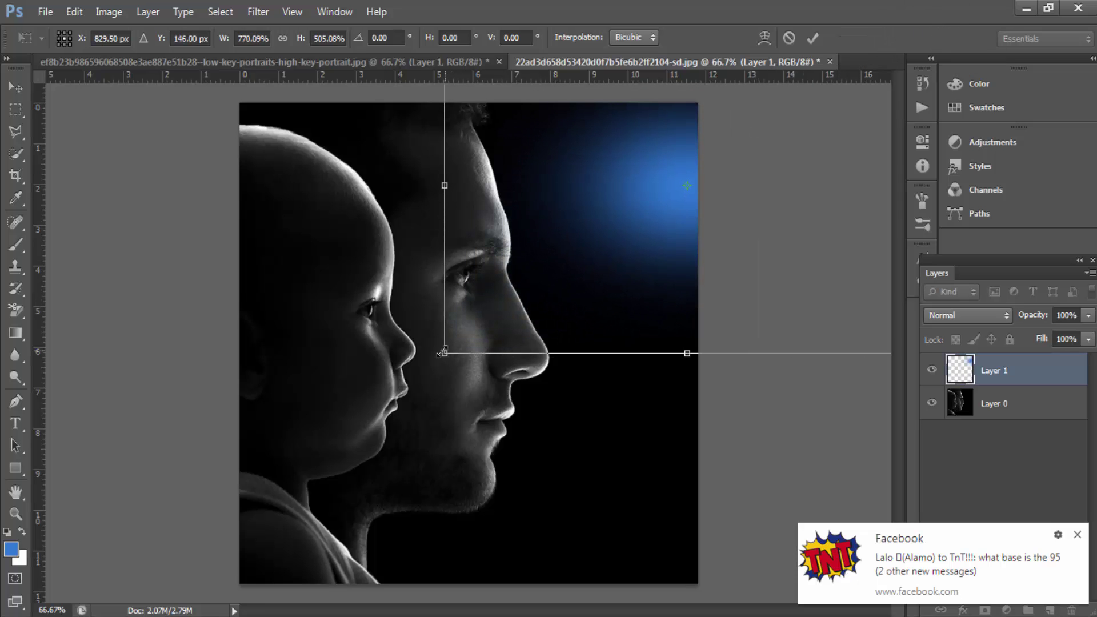
left_click_drag(445, 353, 154, 577)
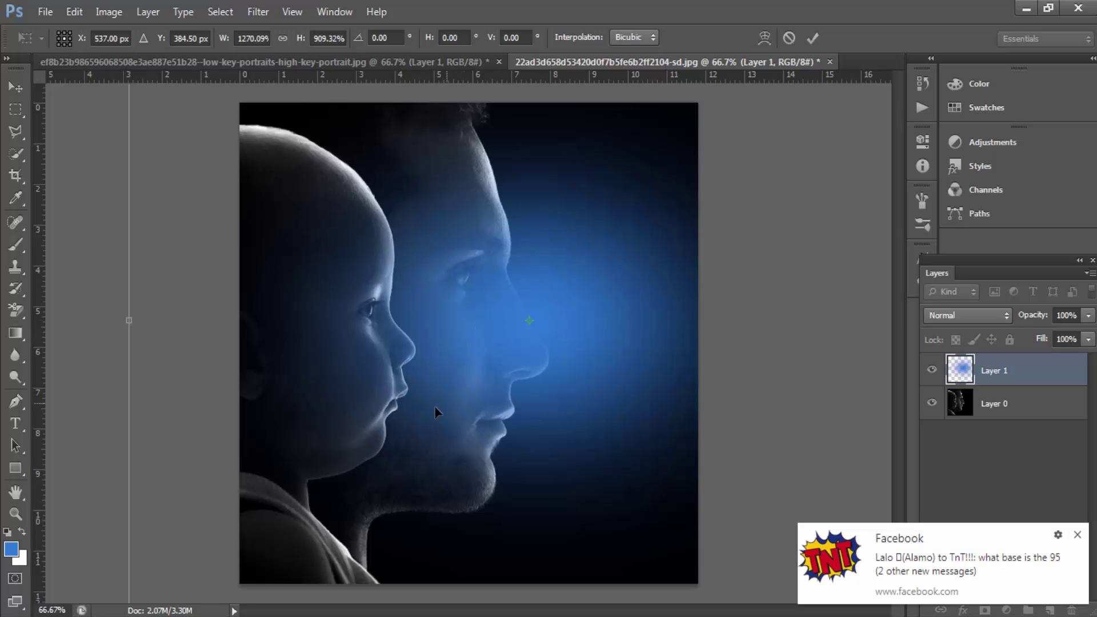
left_click_drag(436, 416, 684, 396)
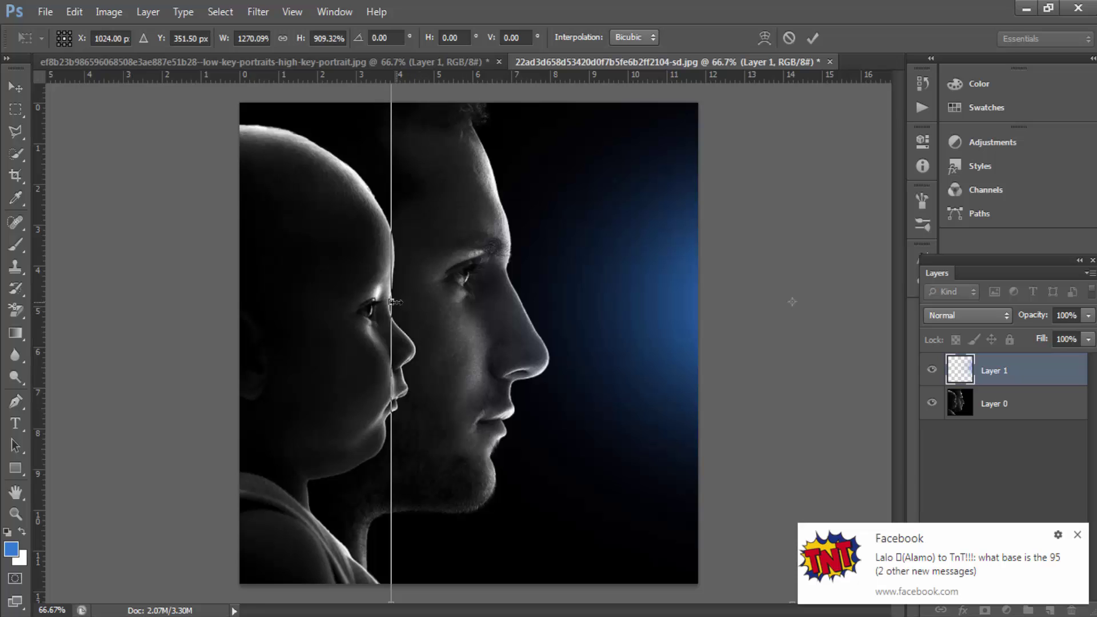
left_click_drag(395, 301, 252, 309)
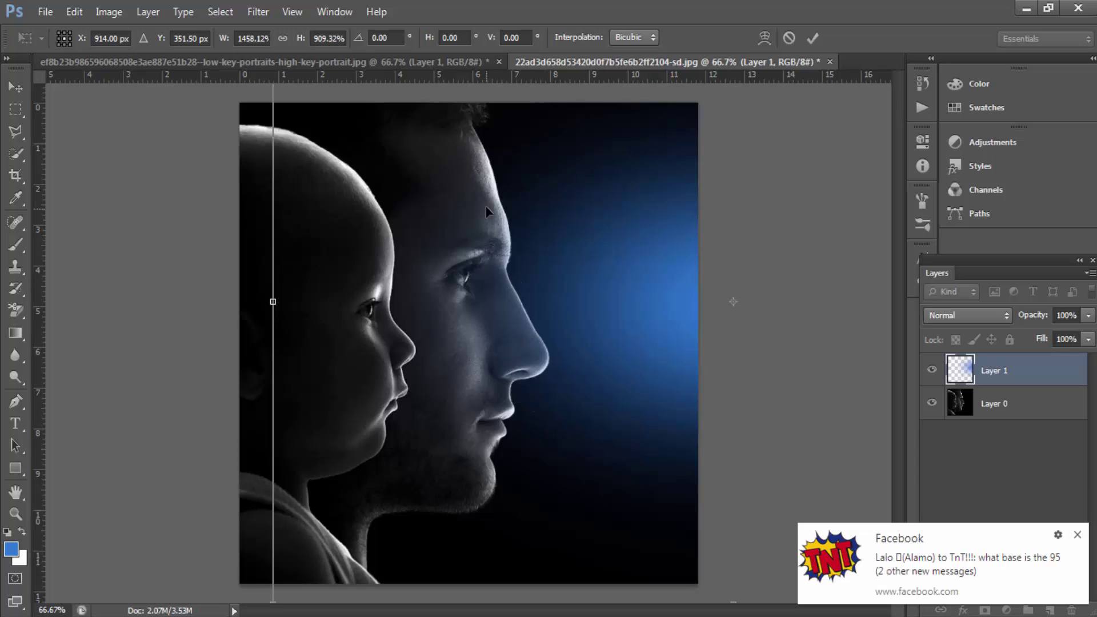
left_click_drag(573, 360, 607, 357)
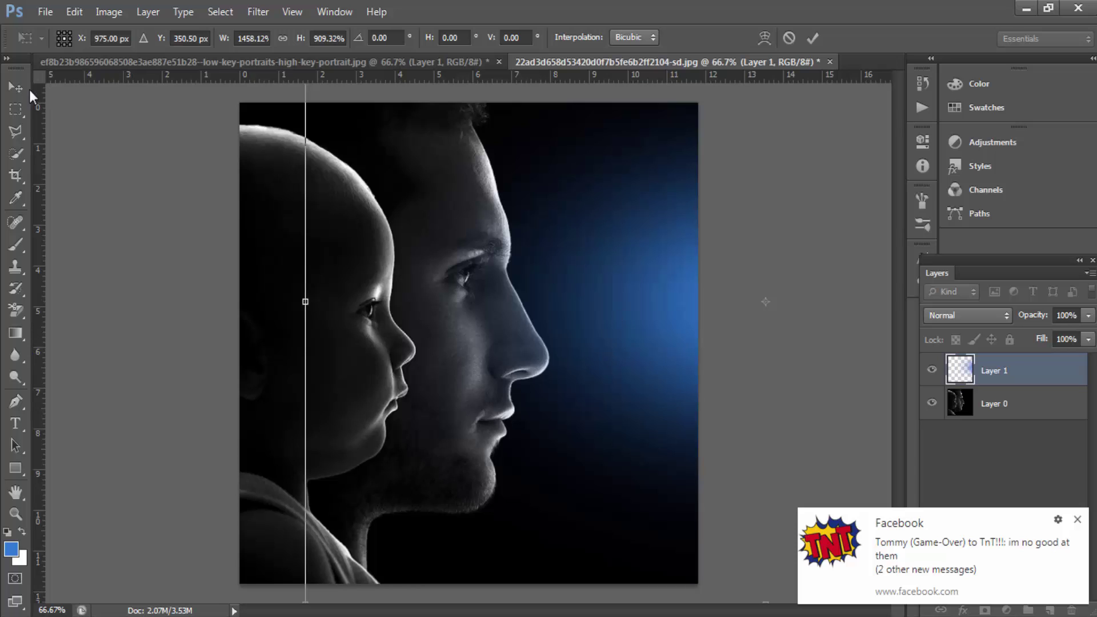
key("v")
key("Return")
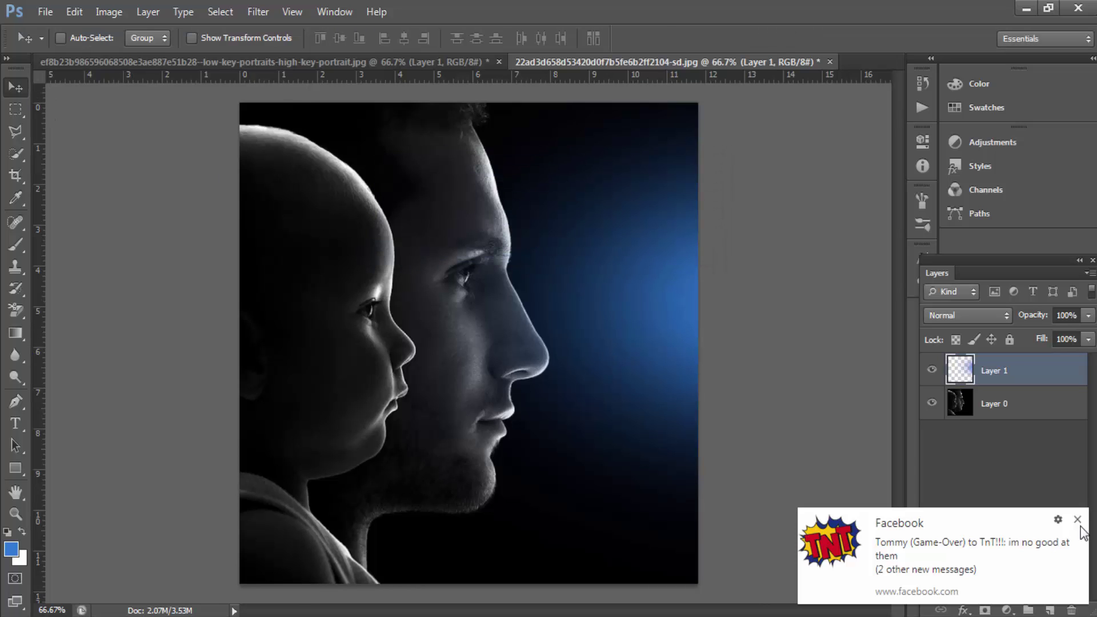
- Add a Color Balance layer with Midtones at Cyan/Red -33 and Yellow/Blue +48
left_click(1008, 143)
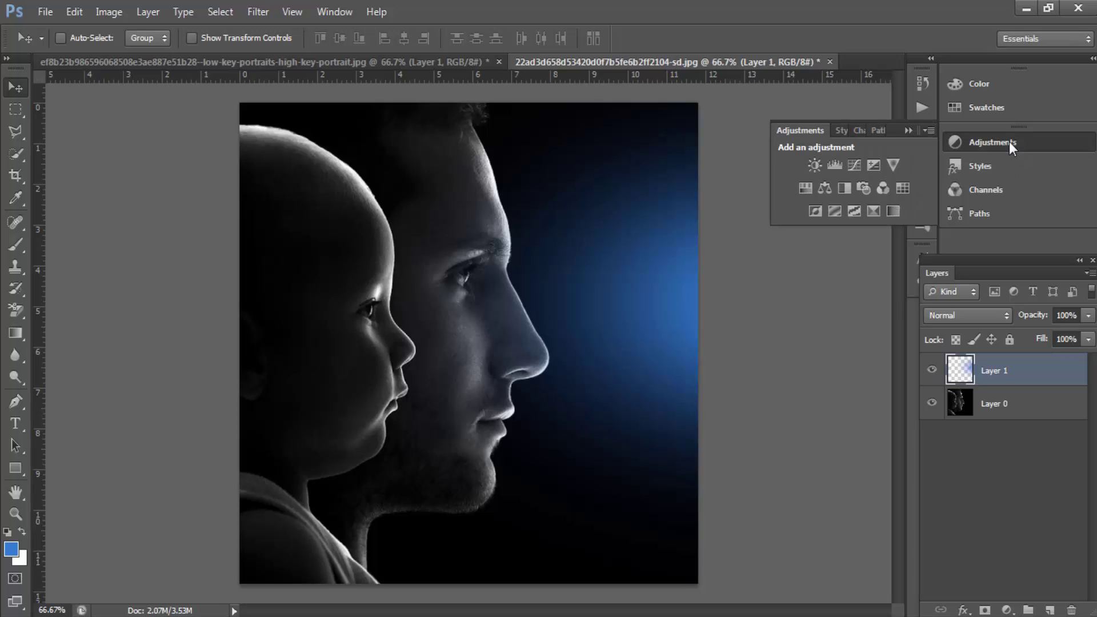
left_click(824, 188)
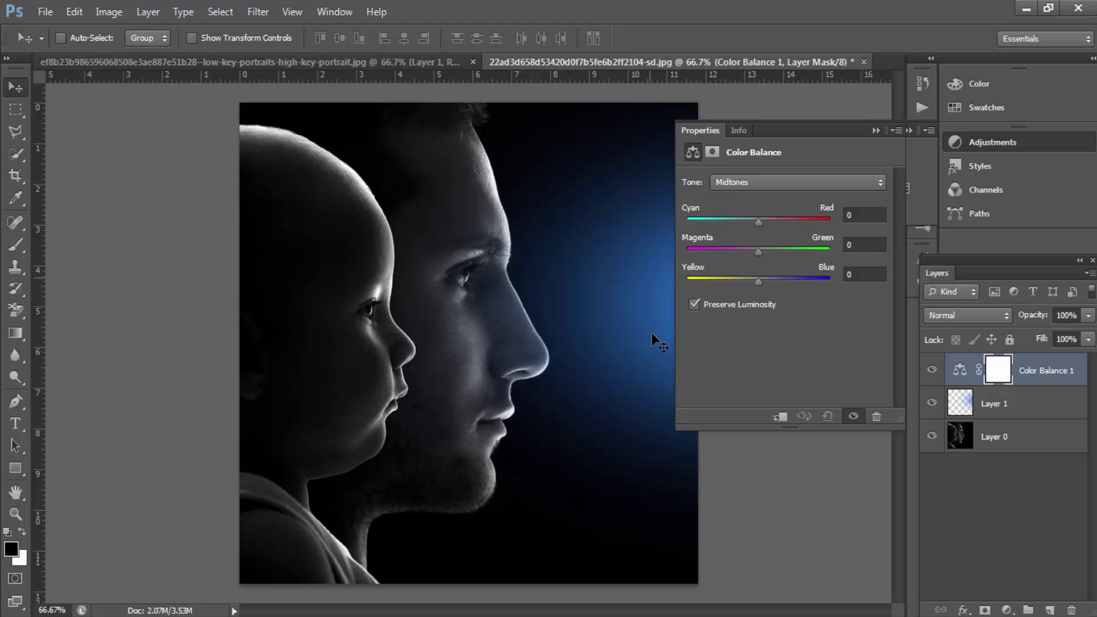
left_click(744, 183)
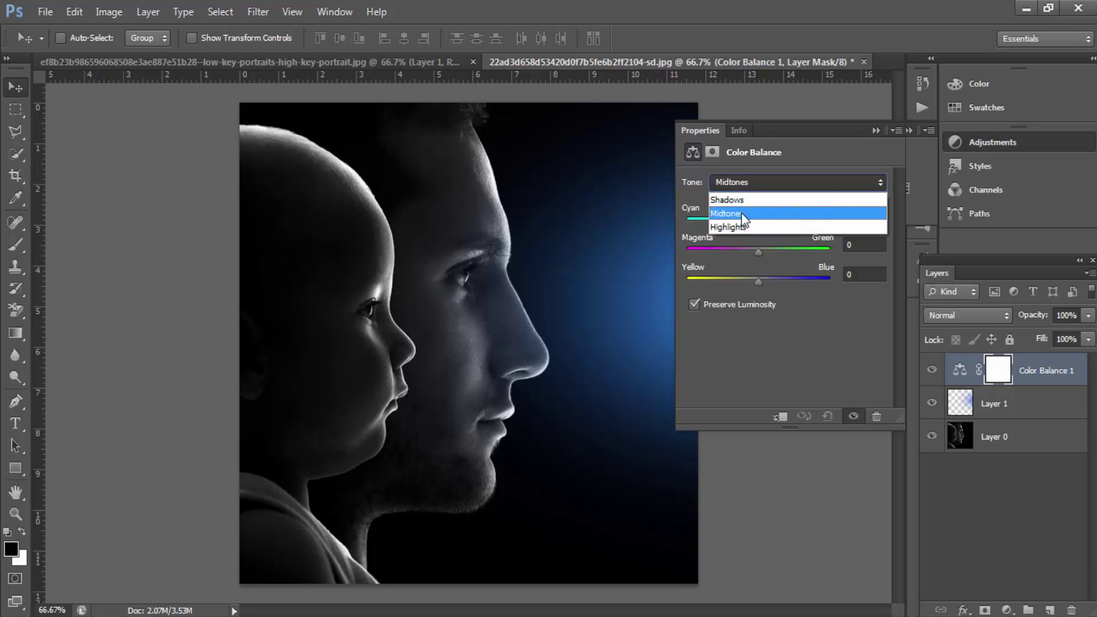
left_click(738, 183)
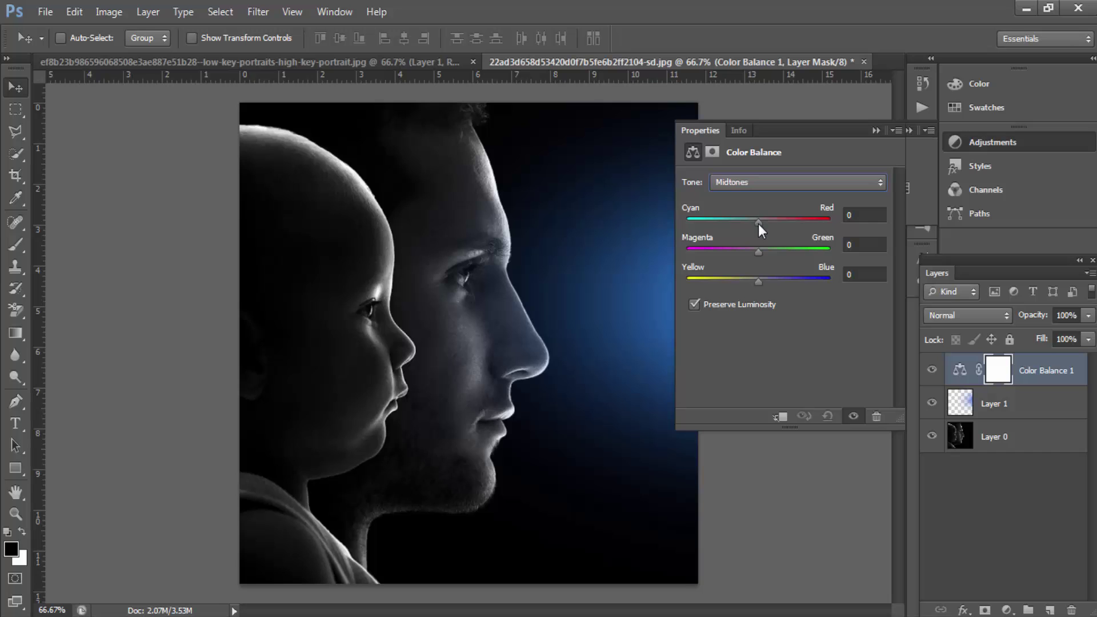
left_click_drag(758, 223, 735, 230)
left_click_drag(760, 280, 774, 280)
left_click_drag(787, 282, 788, 281)
left_click(755, 181)
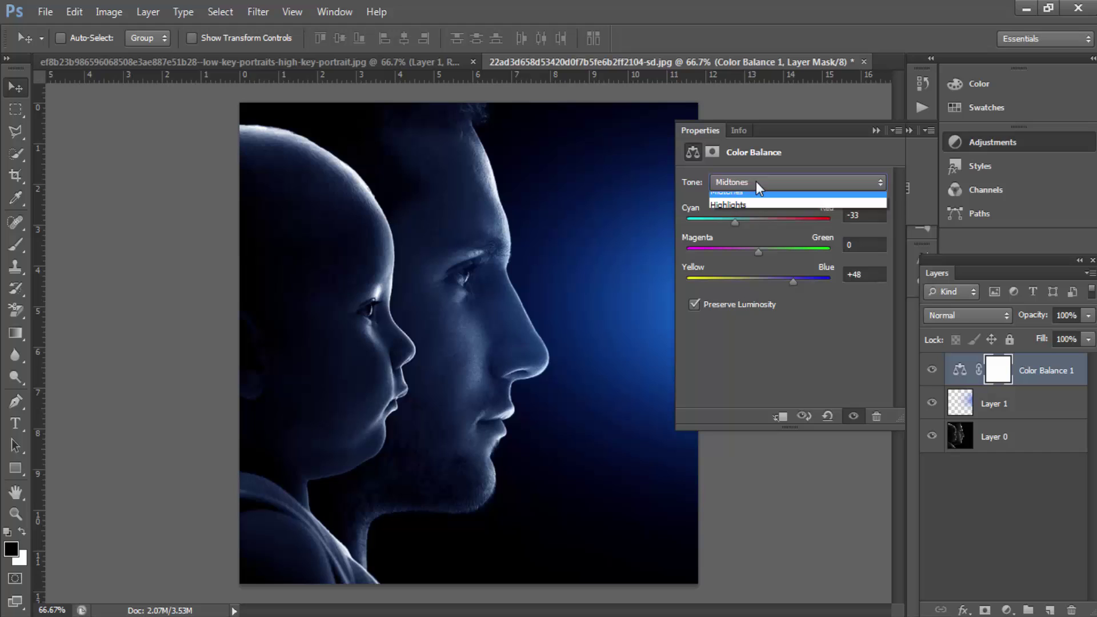
- Switch the Tone to Highlights and set Cyan/Red -30, Magenta/Green +36, Yellow/Blue +47
left_click(731, 227)
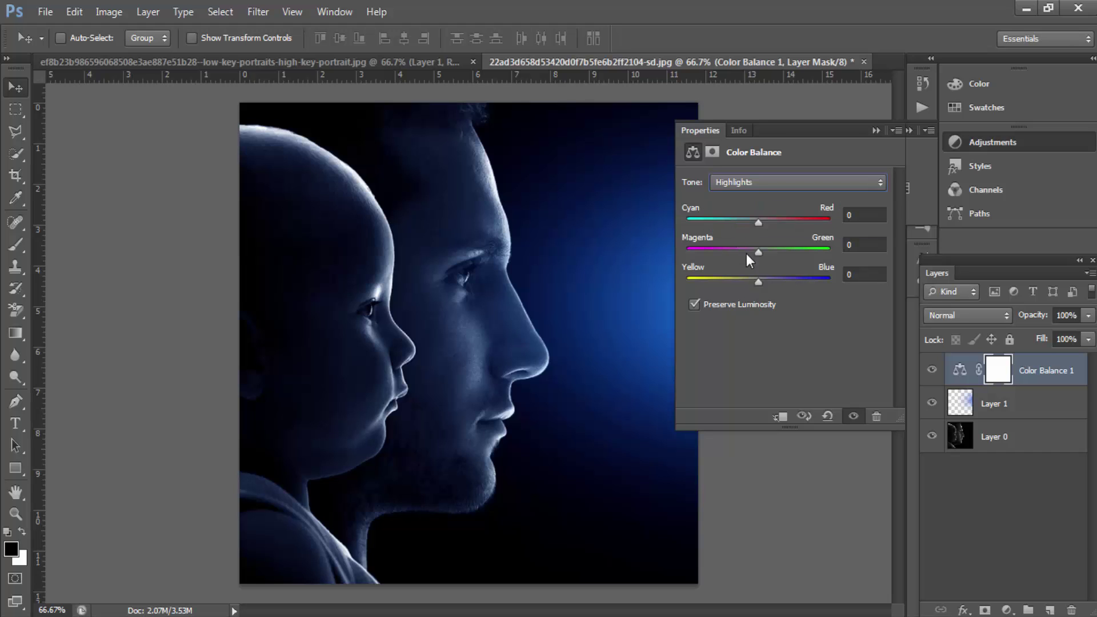
left_click_drag(761, 278, 792, 282)
left_click_drag(758, 218, 741, 226)
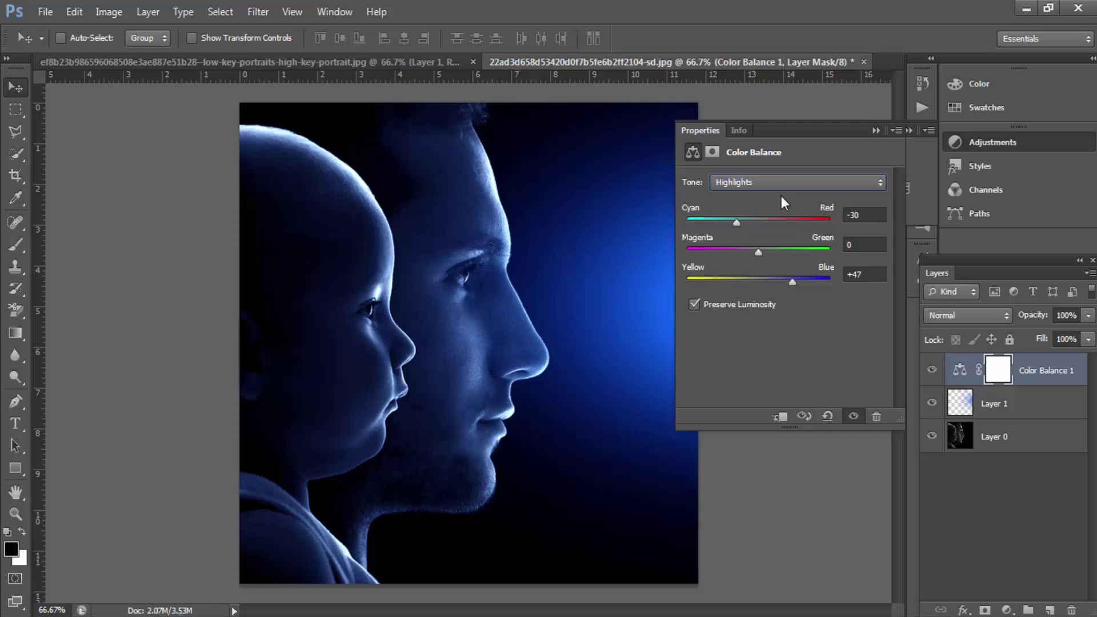
left_click_drag(758, 252, 784, 254)
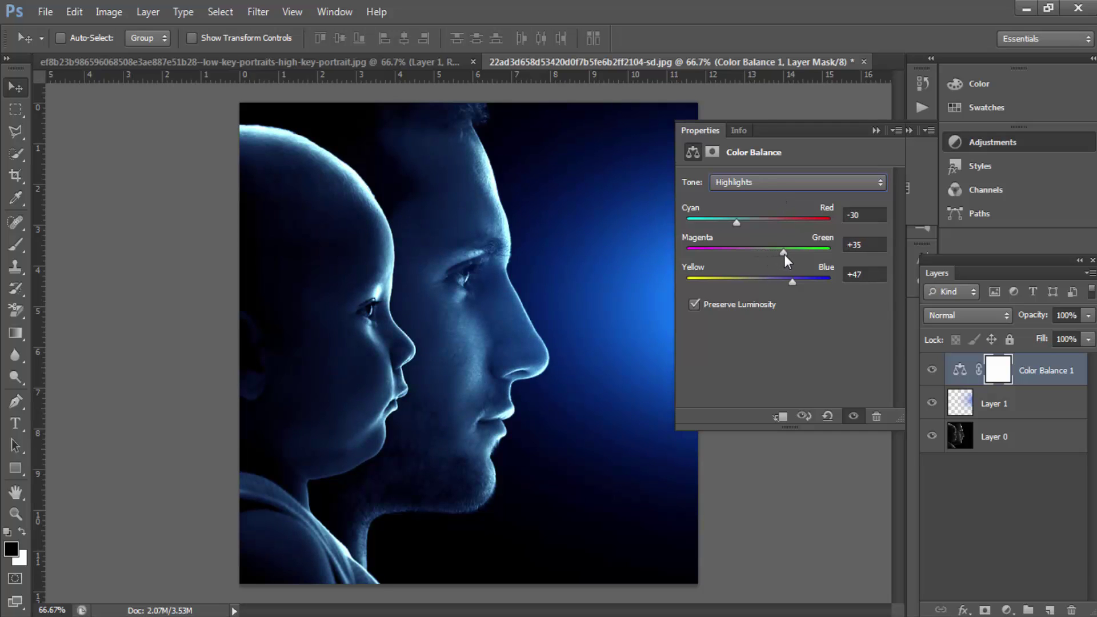
left_click(774, 182)
left_click(763, 229)
left_click(772, 184)
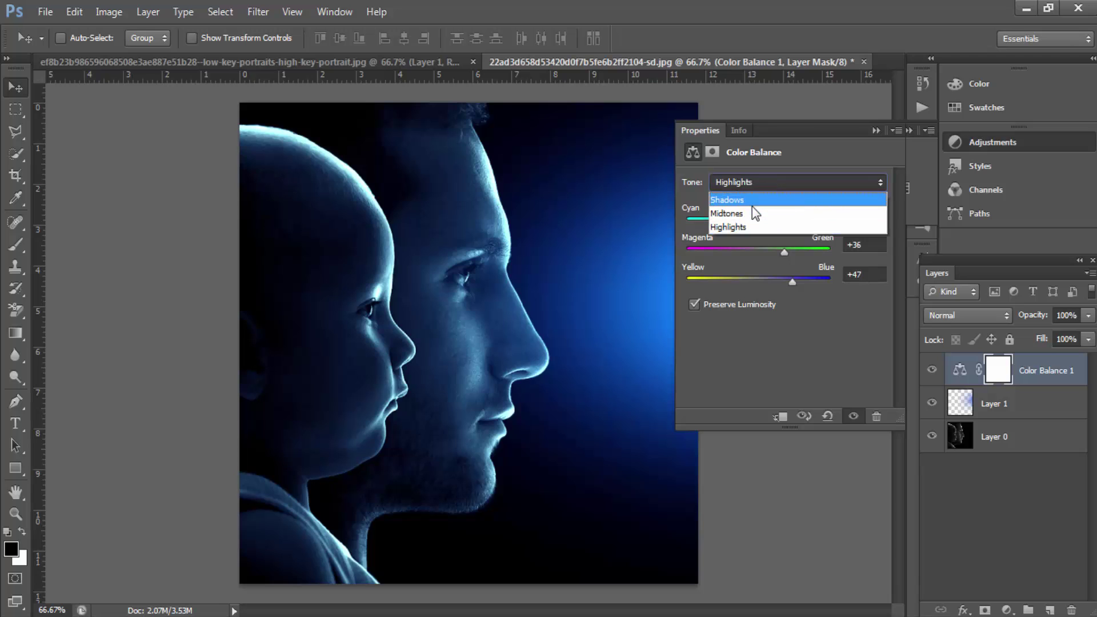
- Set the Color Balance shadows to Cyan/Red -53, Magenta/Green +45 and Yellow/Blue +55
left_click(752, 205)
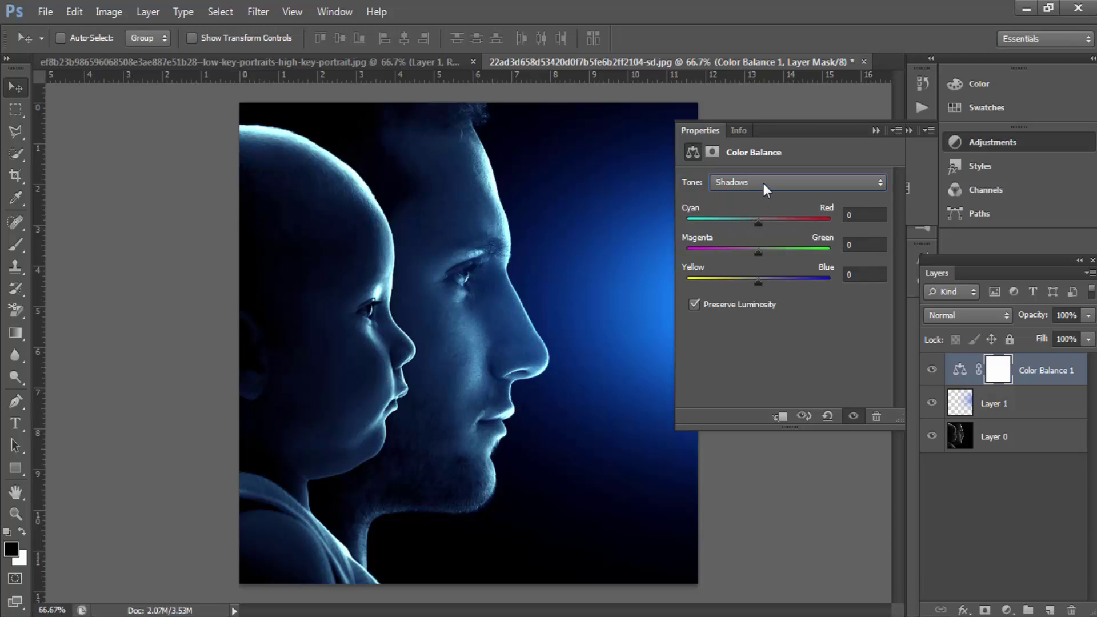
left_click_drag(760, 281, 779, 282)
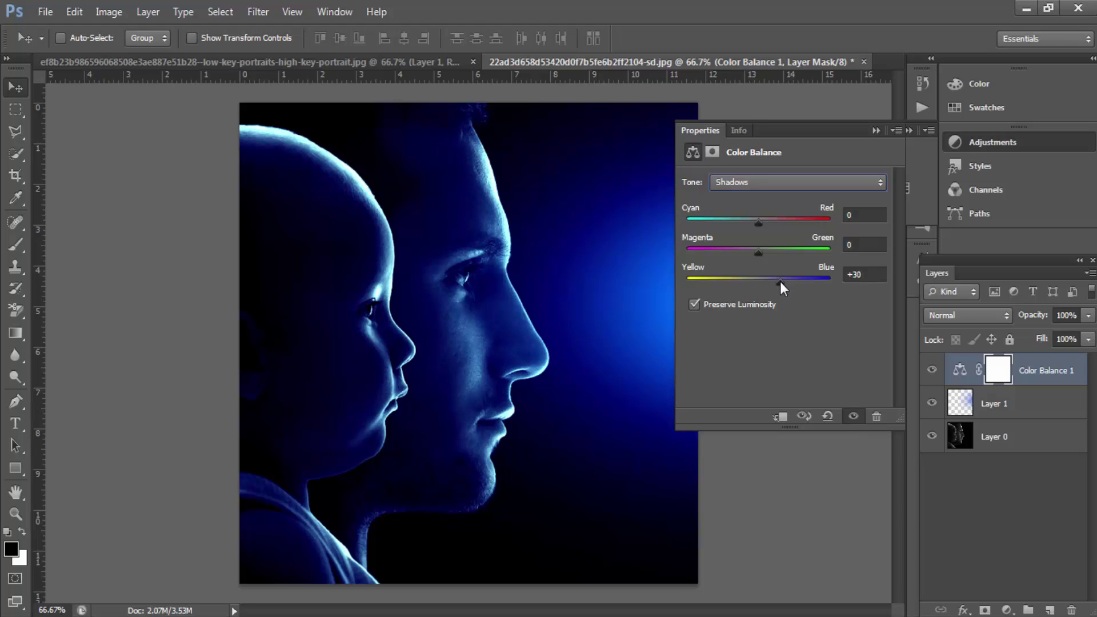
left_click_drag(757, 222, 790, 251)
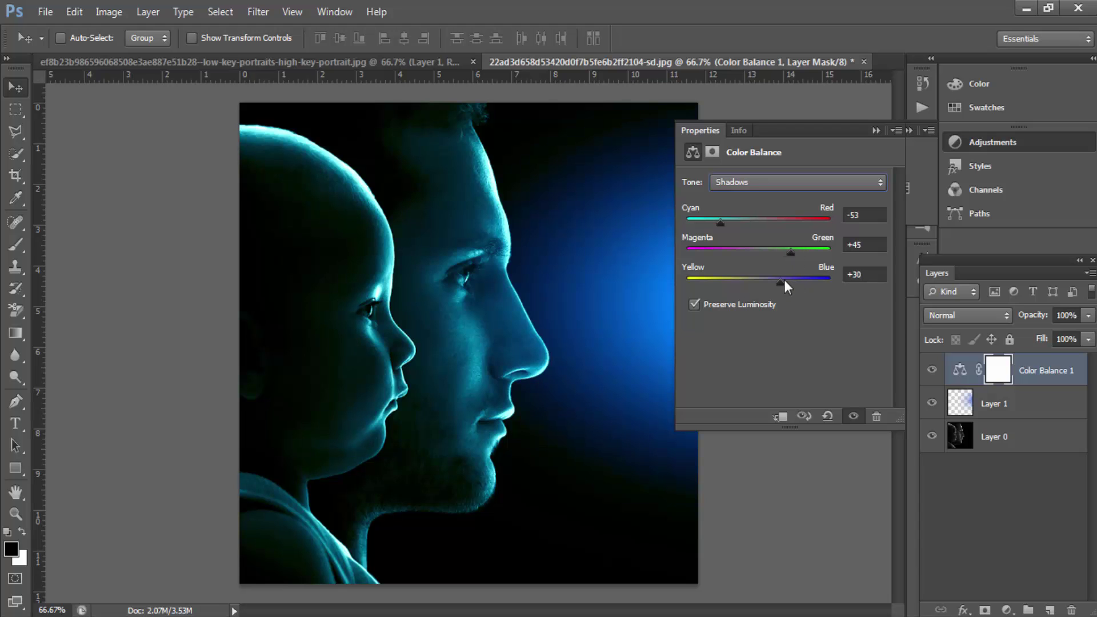
left_click_drag(786, 284, 796, 278)
- With the Properties and Adjustments panels put away, shift Layer 1's blue glow right toward the edge
left_click(874, 131)
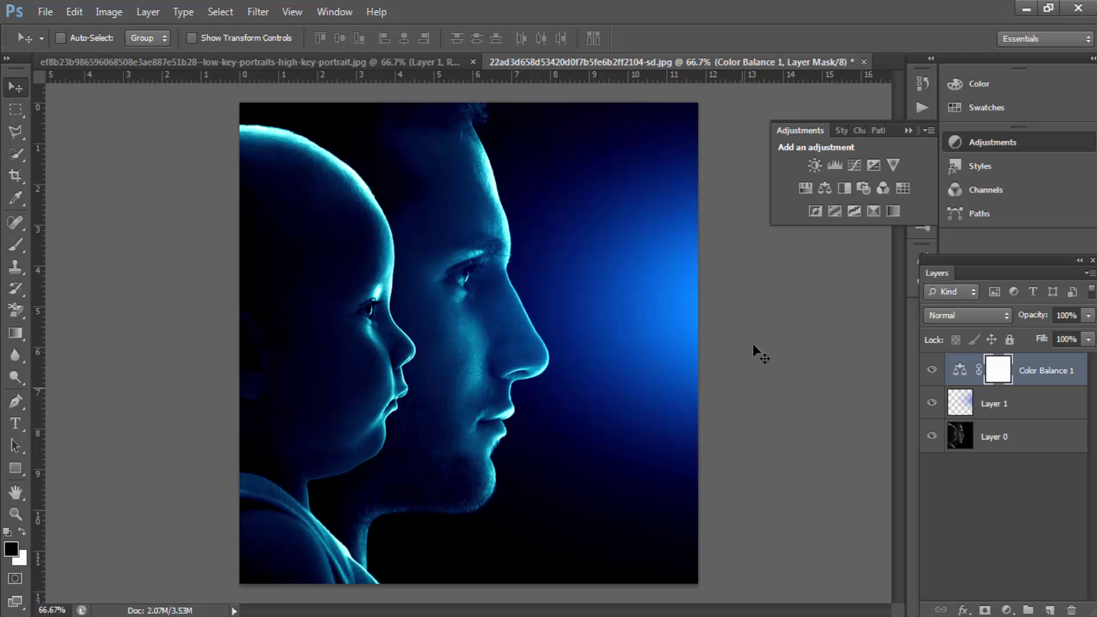
left_click(1059, 400)
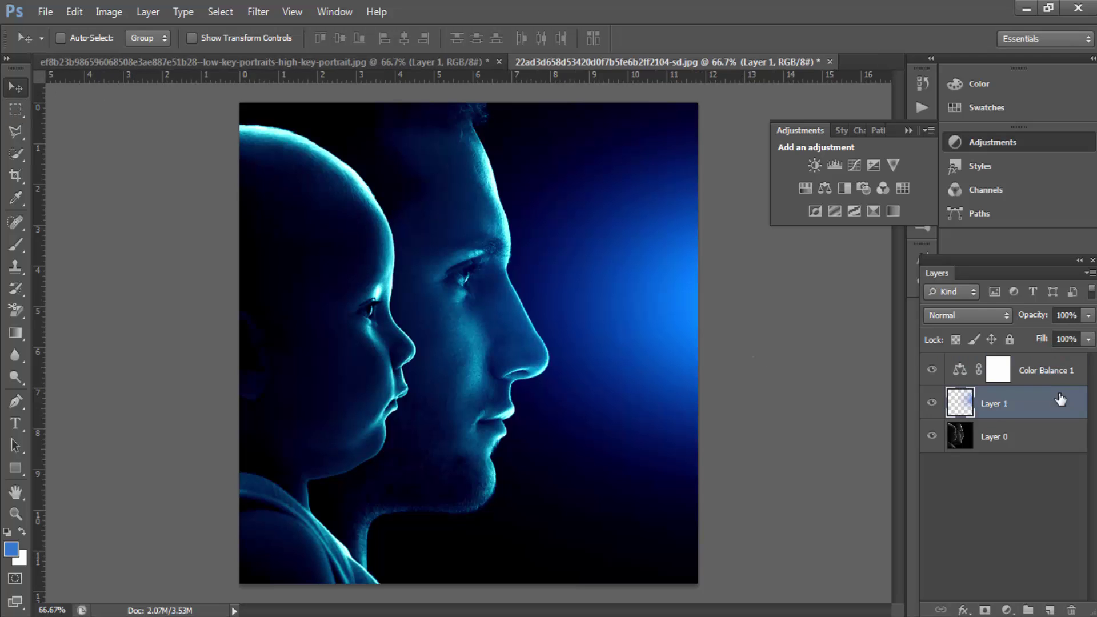
left_click_drag(623, 323, 716, 353)
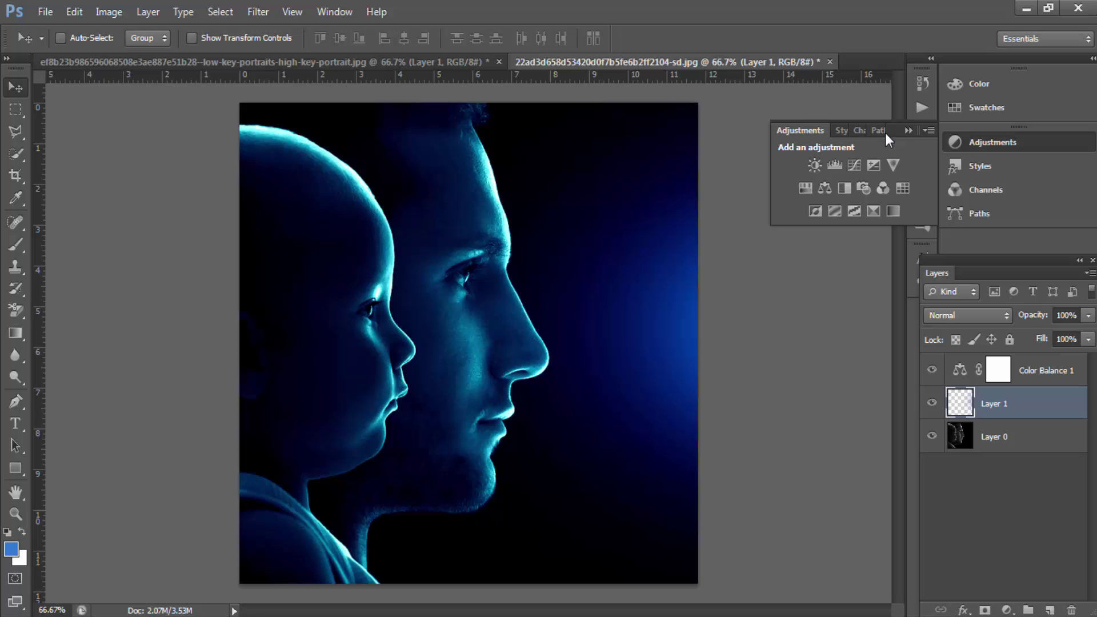
left_click(905, 129)
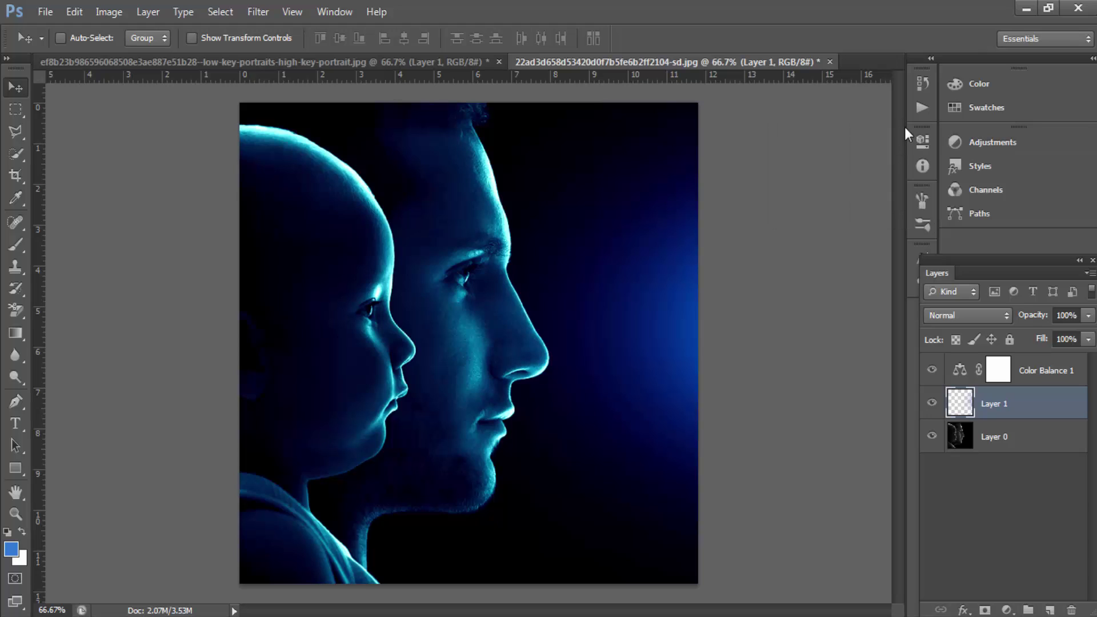